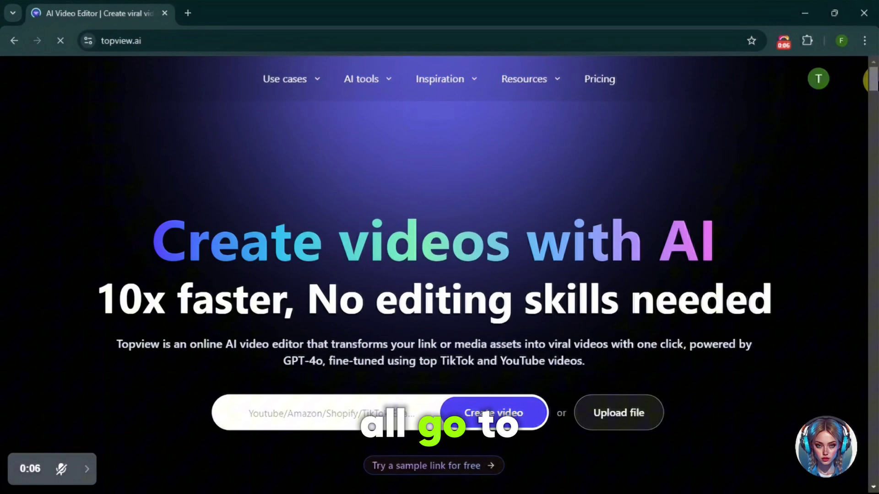
pyautogui.scroll(-2, 439, 248)
pyautogui.scroll(2, 871, 79)
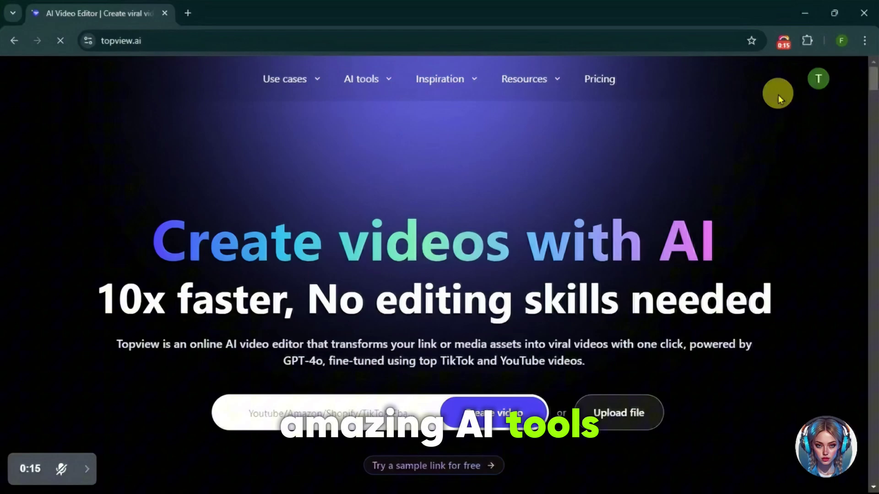
# - Open the profile menu to reach the Dashboard's Avatar Marketing Video tool
pyautogui.click(818, 78)
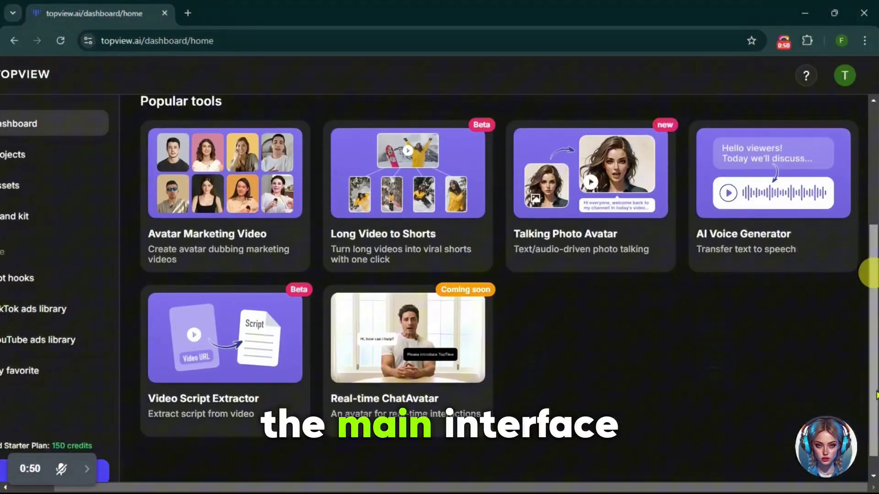
pyautogui.scroll(-1, 868, 274)
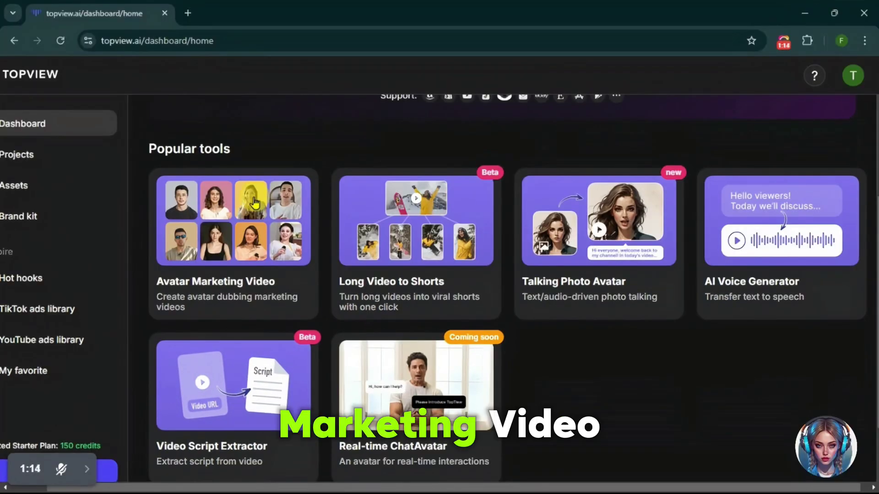
# - Choose the Youssef male avatar in a white T-shirt with a seated scene
pyautogui.click(254, 202)
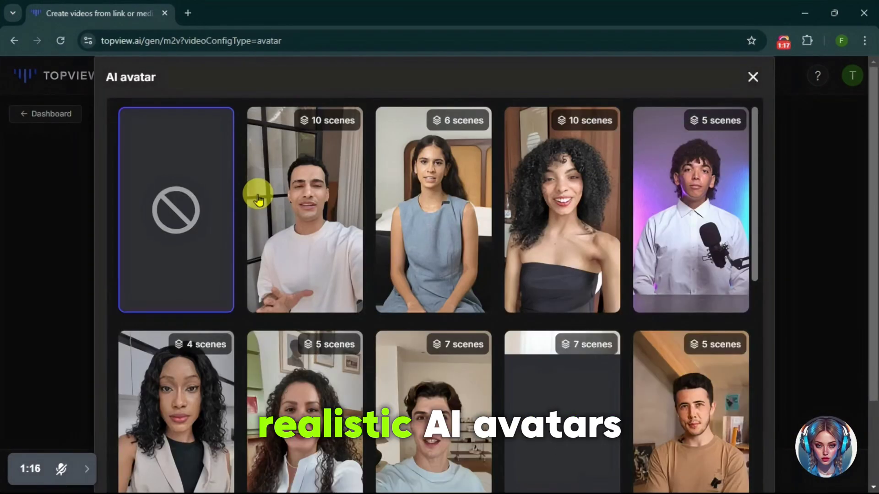
pyautogui.scroll(-2, 755, 173)
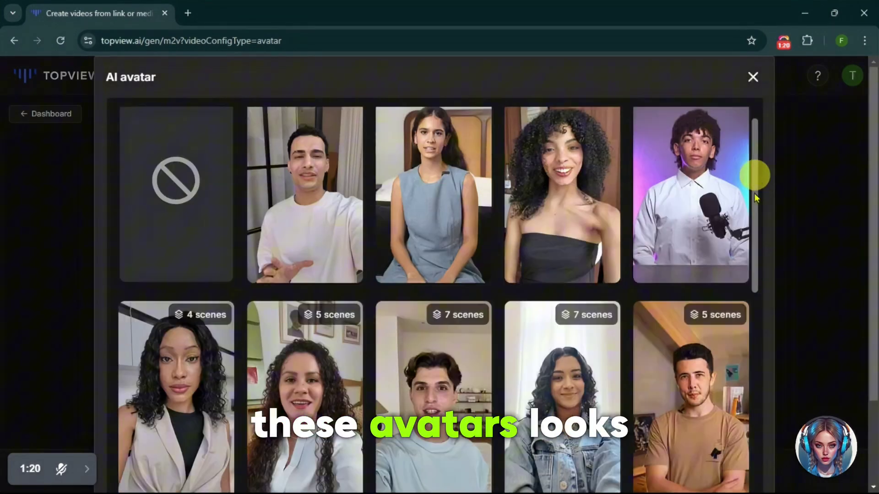
pyautogui.scroll(-10, 755, 173)
pyautogui.scroll(-3, 762, 410)
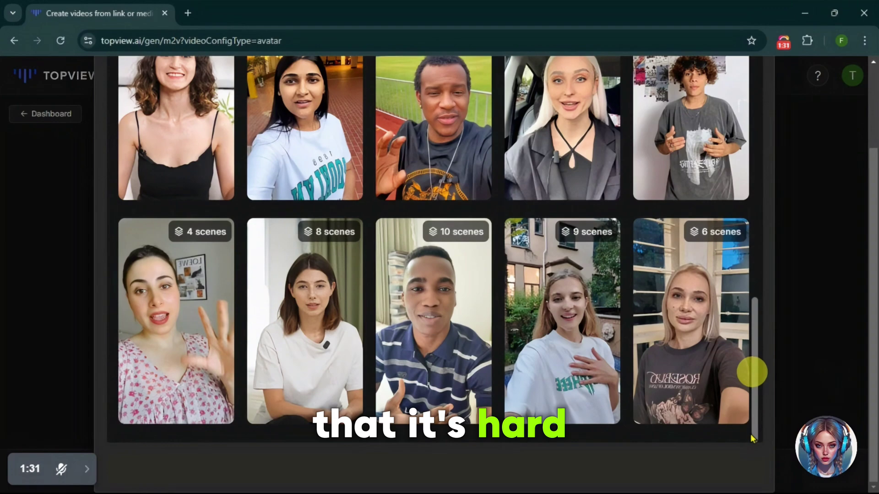
pyautogui.scroll(-5, 768, 268)
pyautogui.scroll(15, 769, 268)
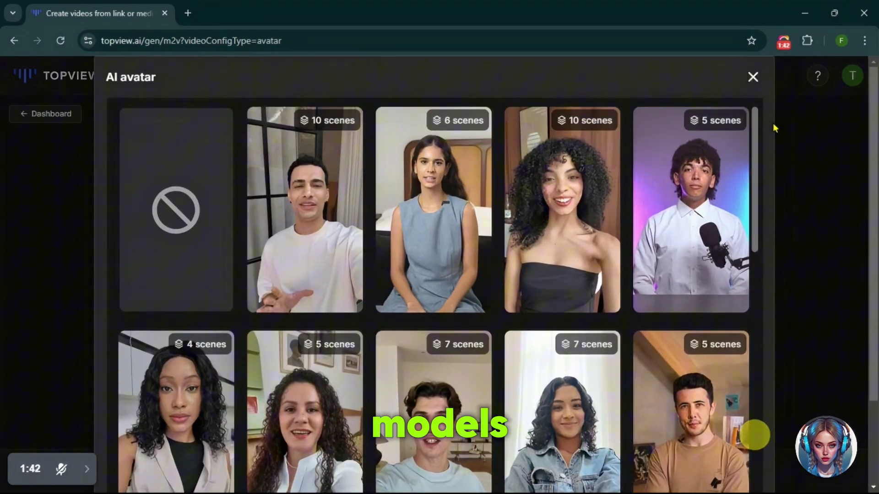
pyautogui.click(309, 186)
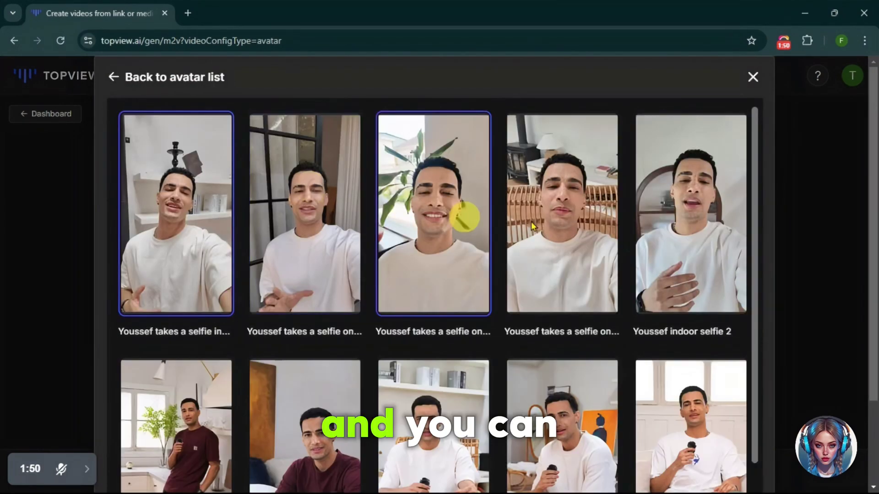
pyautogui.scroll(-2, 753, 178)
pyautogui.scroll(-2, 753, 179)
pyautogui.scroll(2, 867, 206)
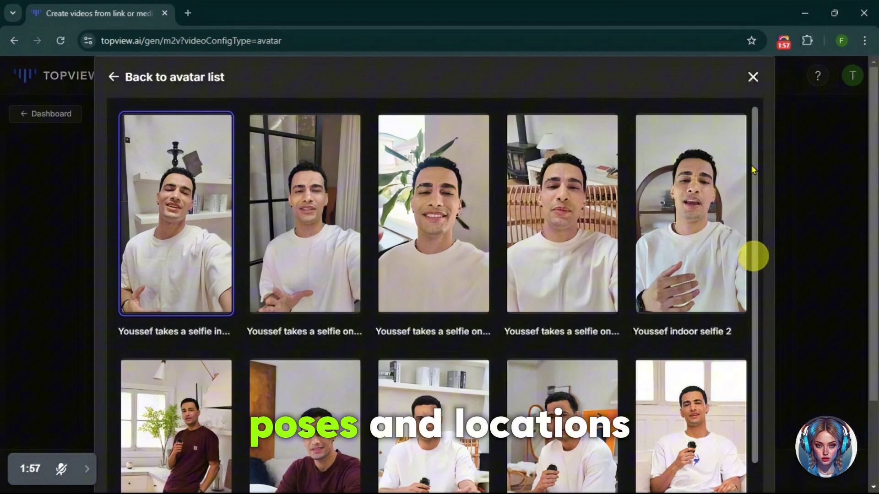
pyautogui.scroll(-2, 808, 213)
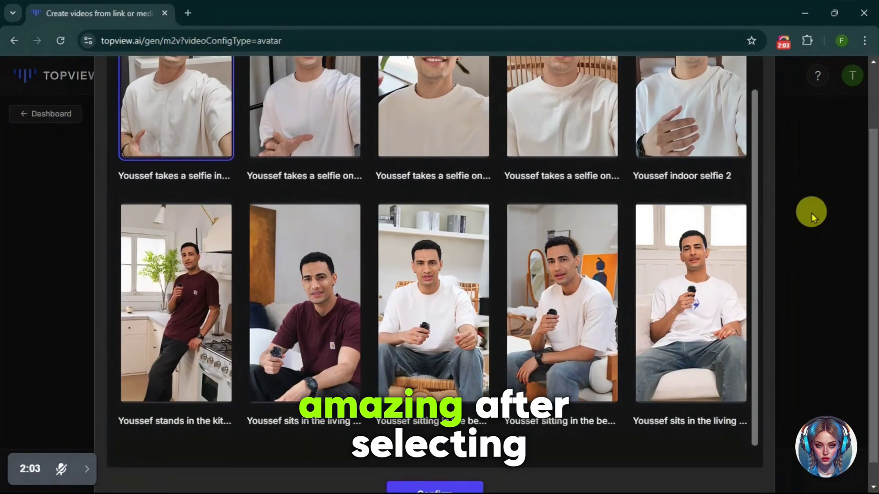
pyautogui.scroll(-1, 755, 337)
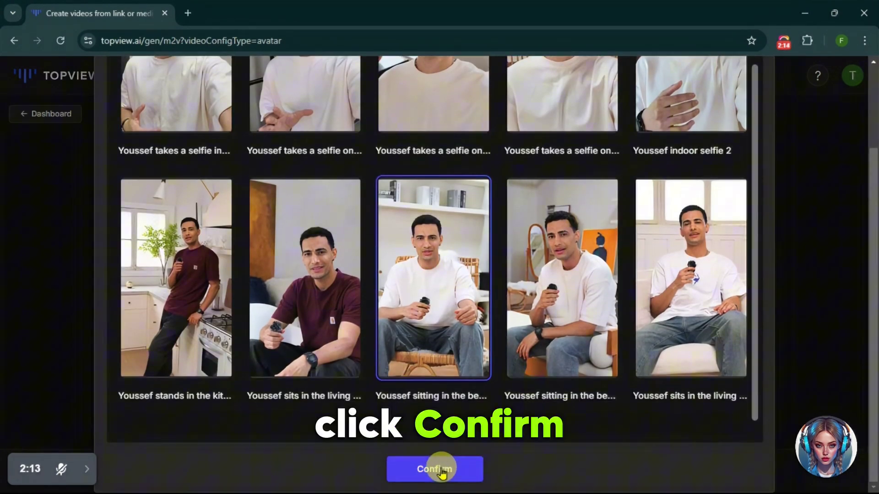
pyautogui.click(442, 469)
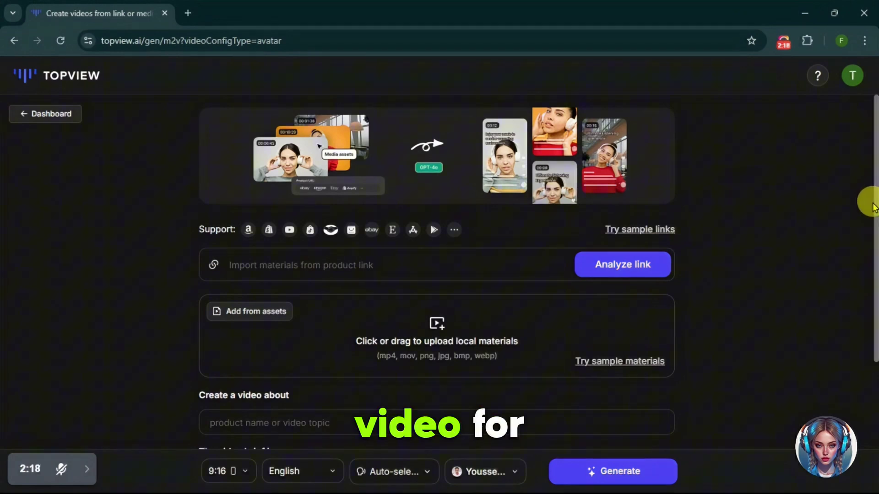
pyautogui.scroll(-1, 872, 228)
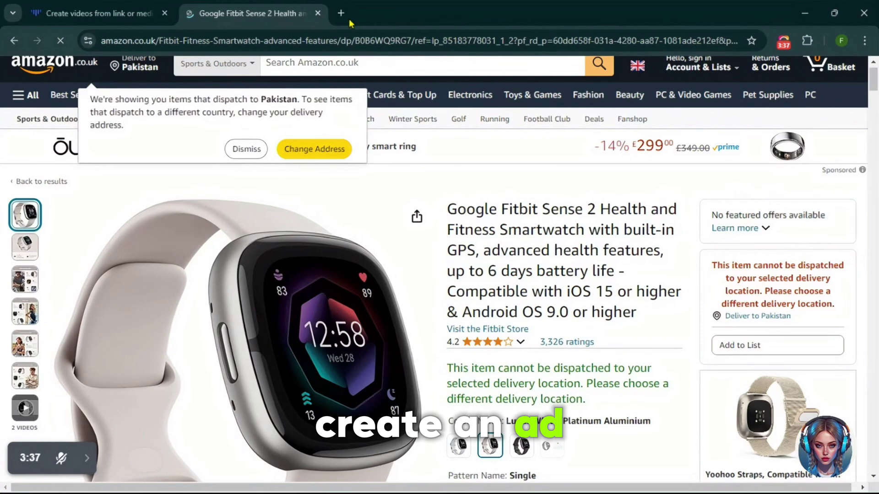
# - Dismiss Amazon's delivery notice and copy the Fitbit Sense 2 product page URL
pyautogui.click(251, 148)
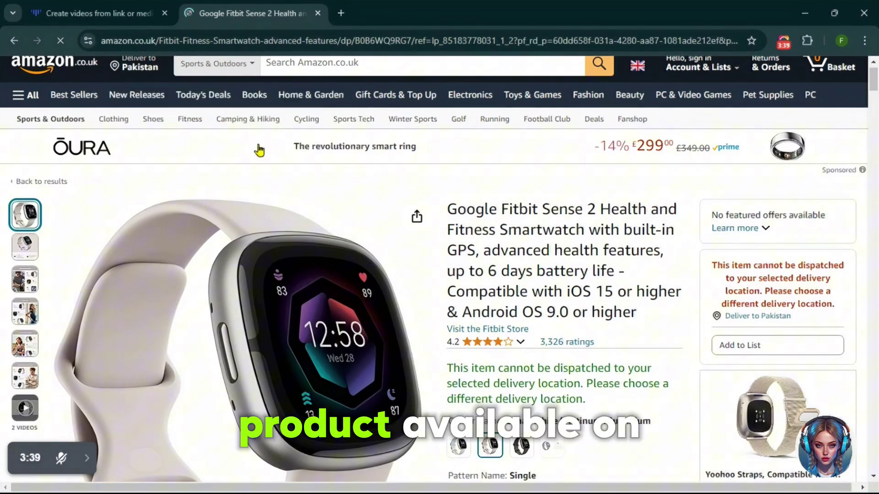
pyautogui.click(318, 40)
pyautogui.rightClick(329, 42)
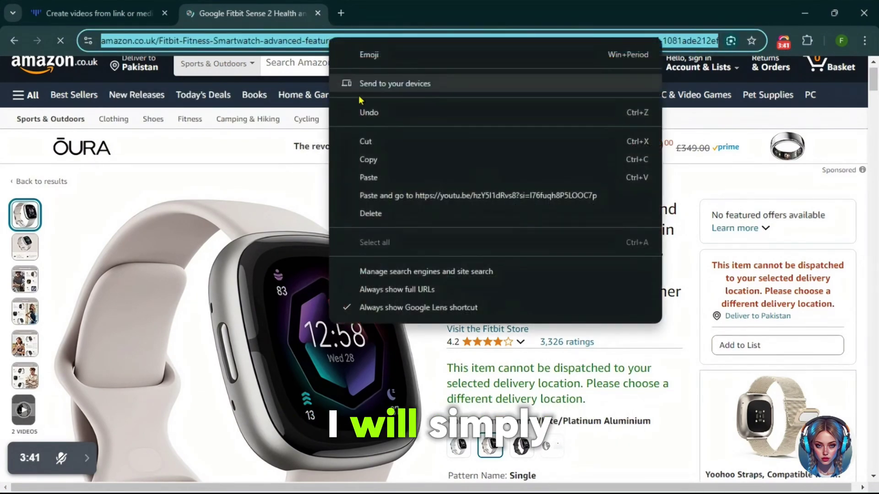
pyautogui.click(363, 161)
# - Paste the Fitbit link, analyze it, and import the materials except the charger image
pyautogui.click(96, 13)
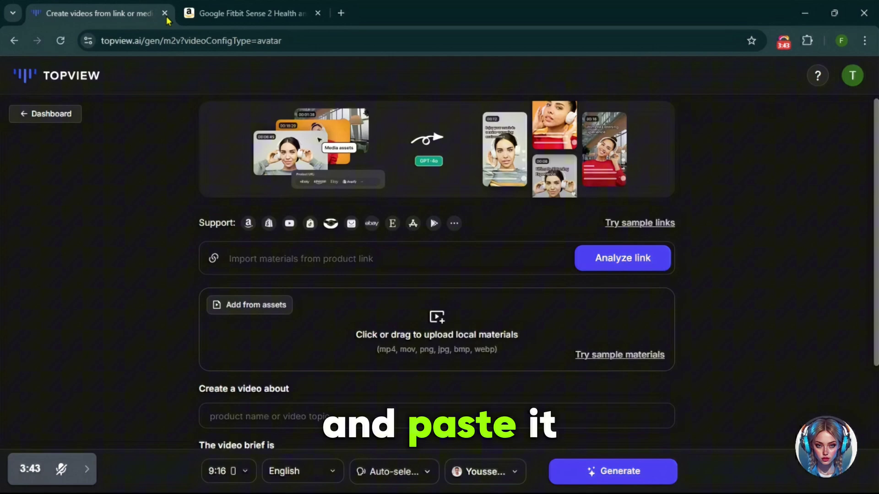
pyautogui.rightClick(360, 262)
pyautogui.click(405, 139)
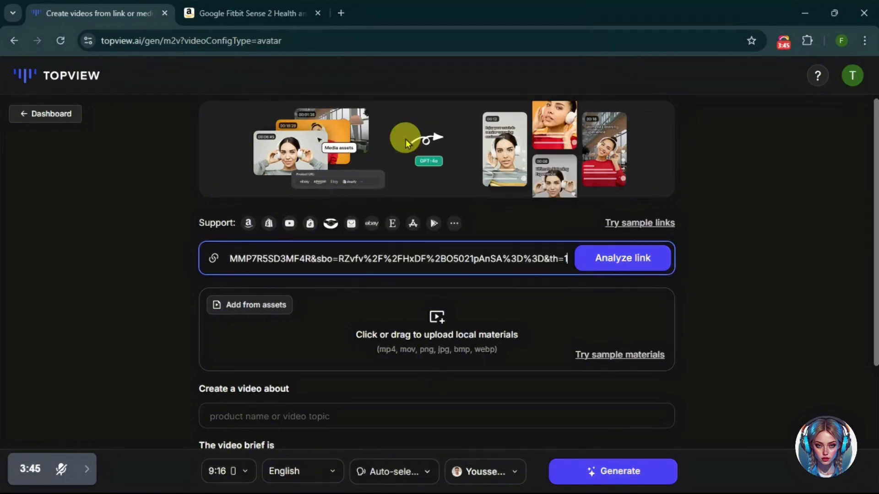
pyautogui.click(648, 261)
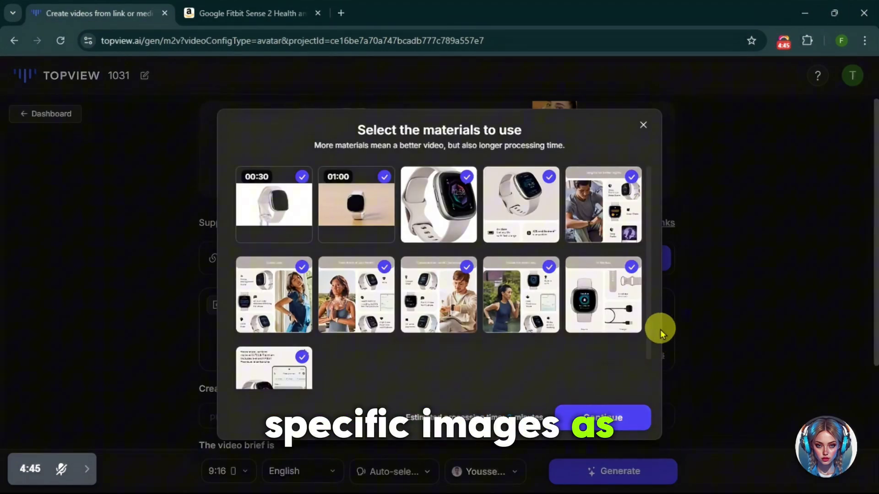
pyautogui.scroll(-1, 650, 337)
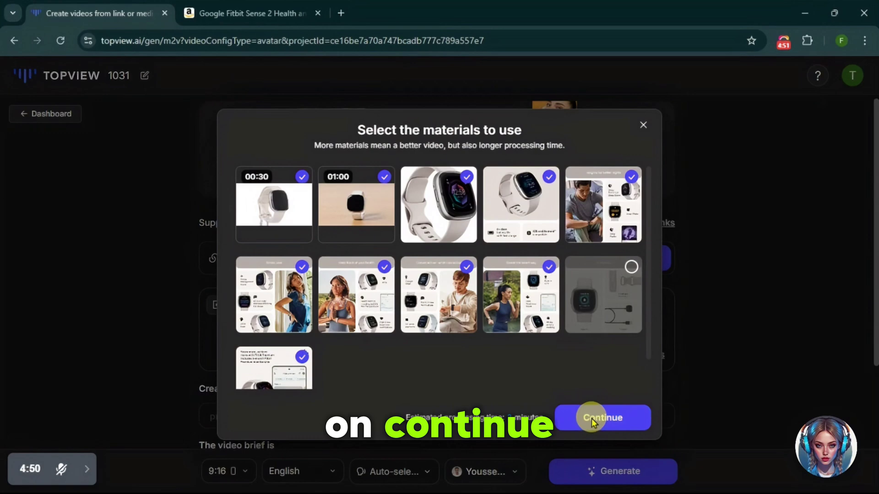
pyautogui.click(592, 418)
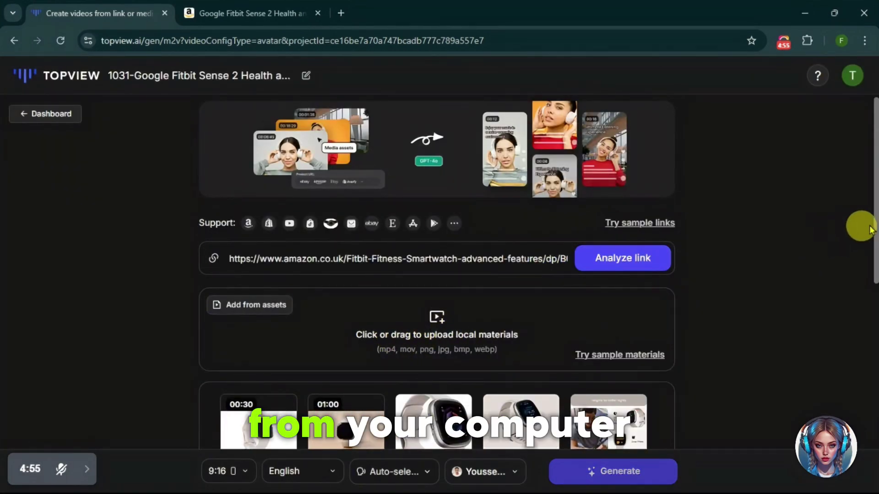
pyautogui.moveTo(863, 226)
pyautogui.mouseDown()
pyautogui.moveTo(870, 220)
pyautogui.moveTo(872, 363)
pyautogui.mouseUp()
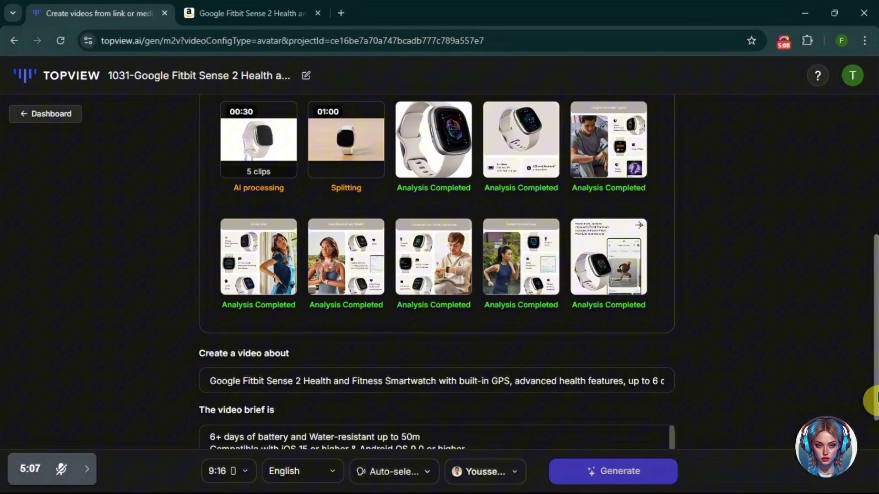
pyautogui.scroll(-3, 872, 364)
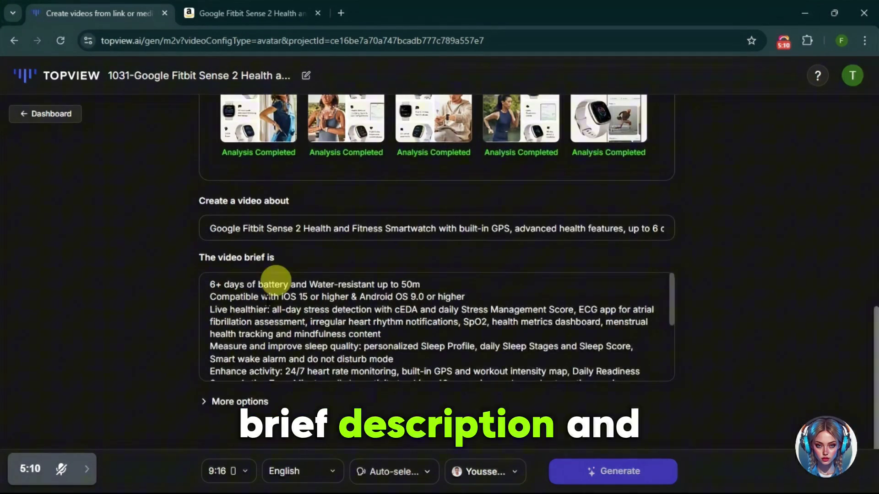
# - Under More options, set video length to 15s-30s and enable the endcard
pyautogui.click(206, 403)
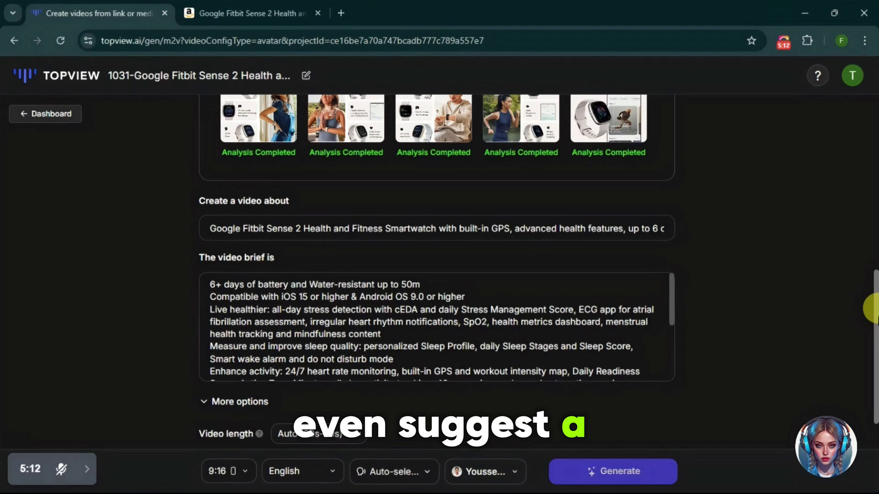
pyautogui.scroll(-3, 872, 308)
pyautogui.click(299, 264)
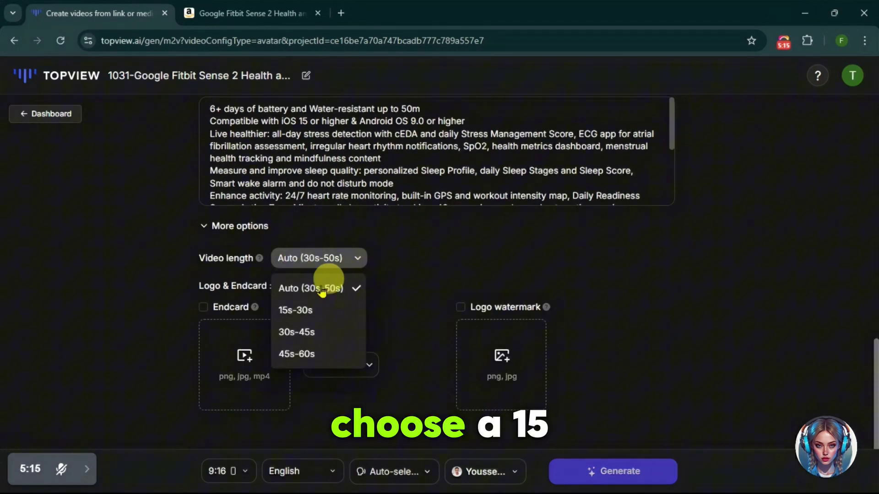
pyautogui.click(302, 310)
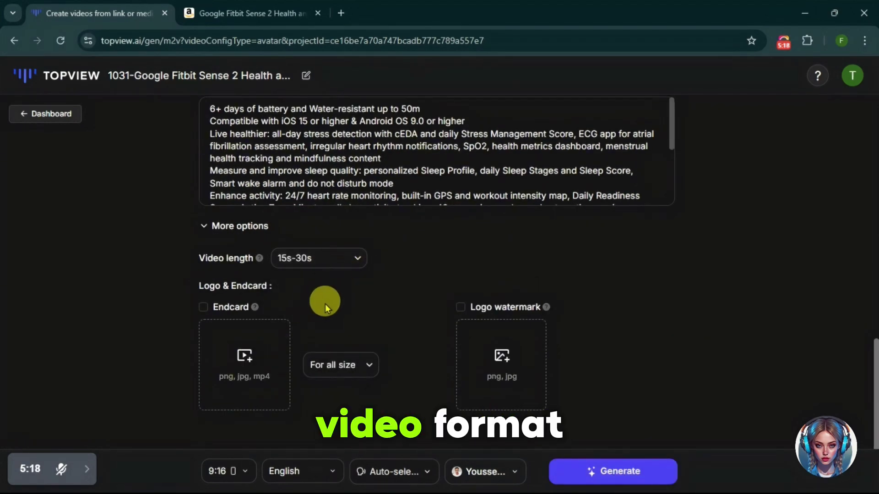
pyautogui.click(203, 309)
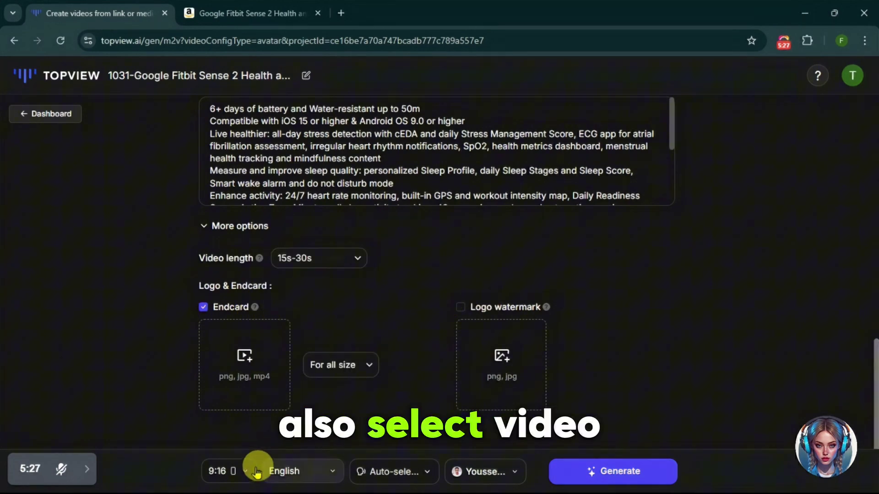
# - Keep the 9:16 ratio and English narration, then show the English voice options
pyautogui.click(242, 471)
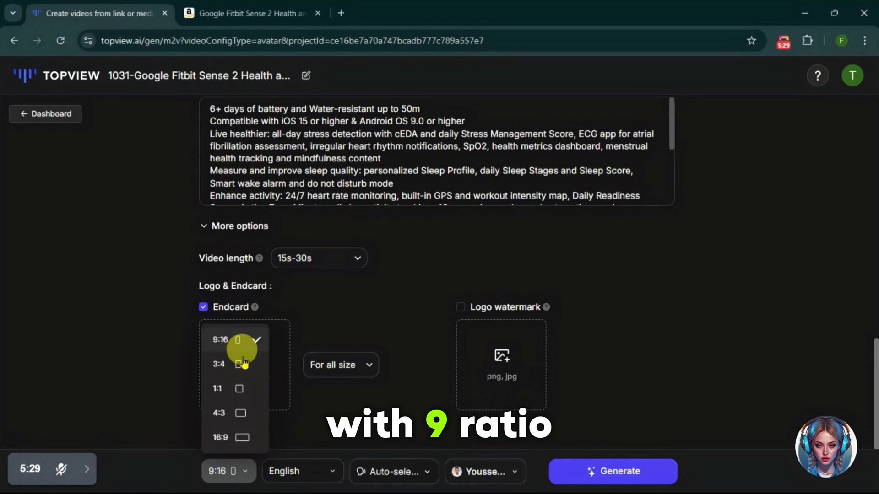
pyautogui.click(232, 341)
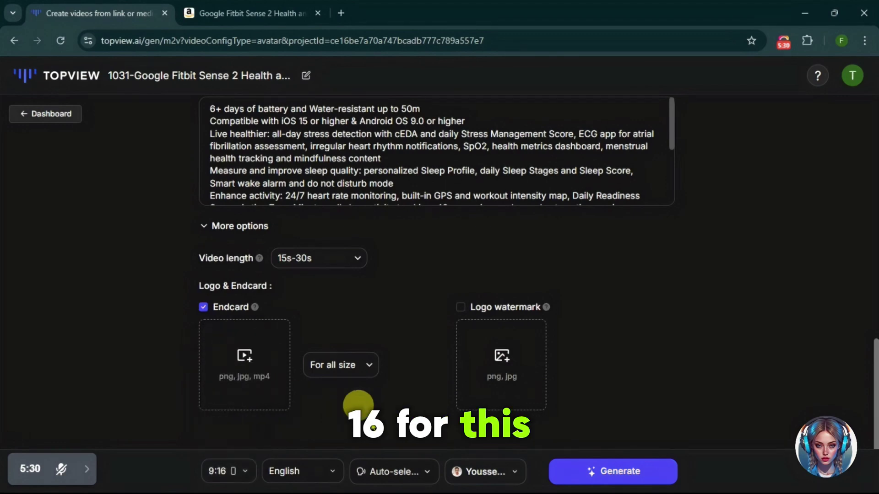
pyautogui.click(335, 471)
pyautogui.scroll(-1, 407, 322)
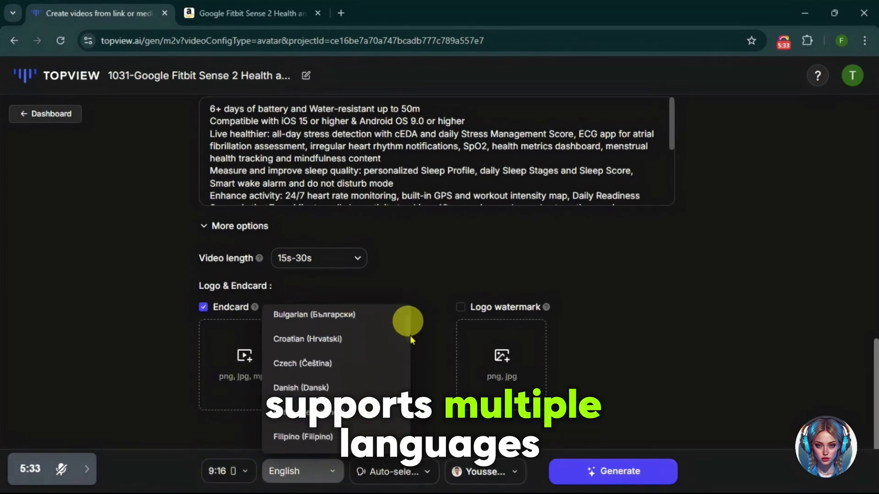
pyautogui.scroll(-3, 409, 335)
pyautogui.scroll(-3, 408, 322)
pyautogui.scroll(-3, 404, 323)
pyautogui.scroll(1, 404, 320)
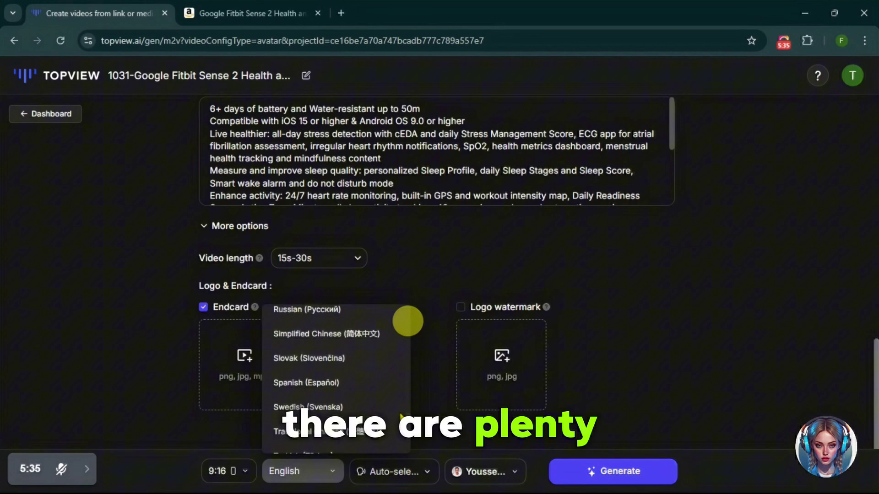
pyautogui.scroll(5, 405, 320)
pyautogui.scroll(2, 405, 303)
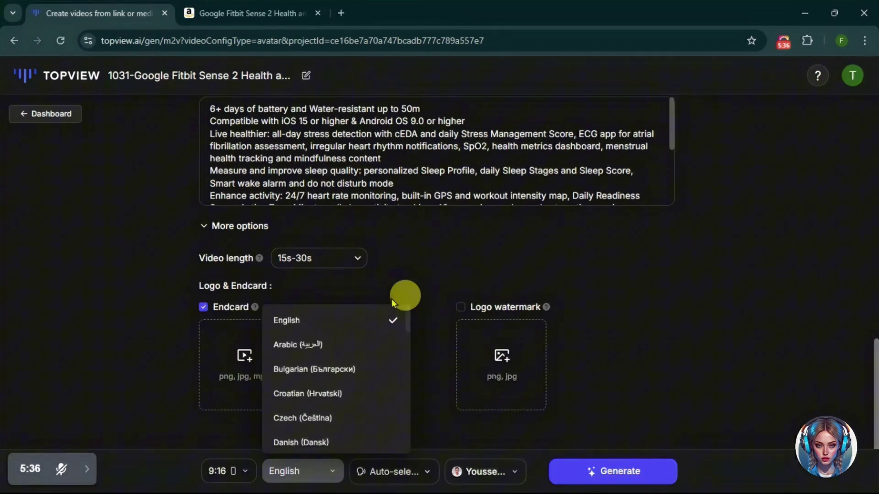
pyautogui.click(329, 322)
pyautogui.click(412, 471)
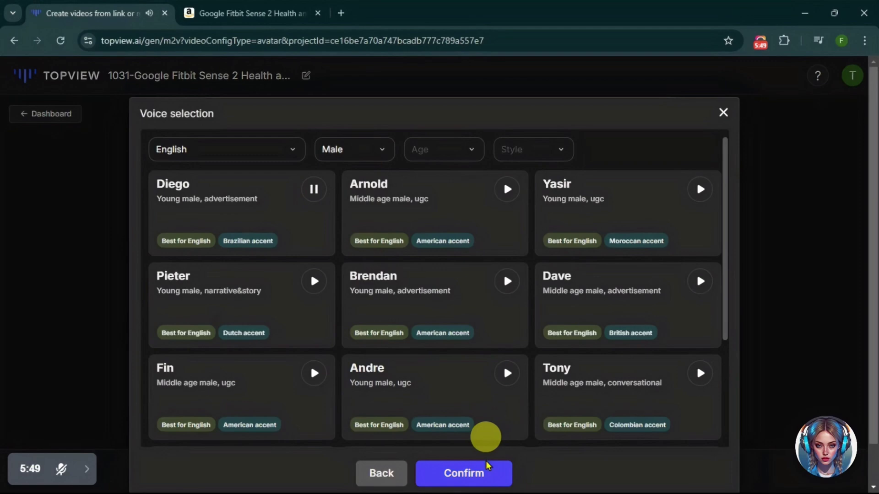
# - Confirm the selected avatar voice in the Voice selection dialog
pyautogui.click(471, 473)
pyautogui.moveTo(872, 384); pyautogui.dragTo(877, 268)
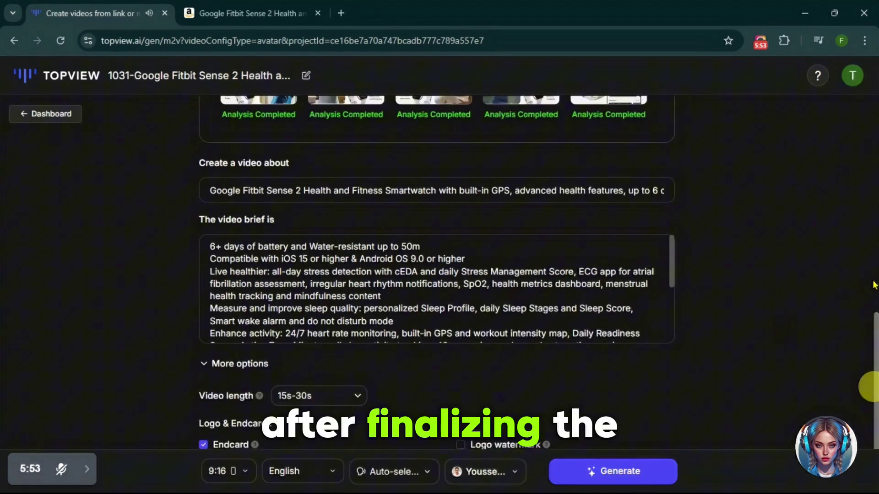
pyautogui.scroll(-5, 614, 427)
# - Generate the avatar ad scripts from the configured Fitbit settings
pyautogui.click(617, 471)
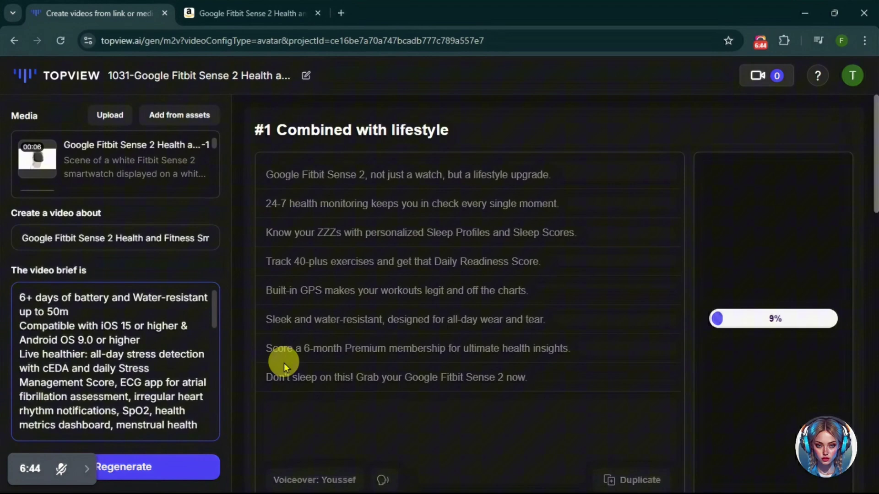
pyautogui.scroll(-5, 873, 192)
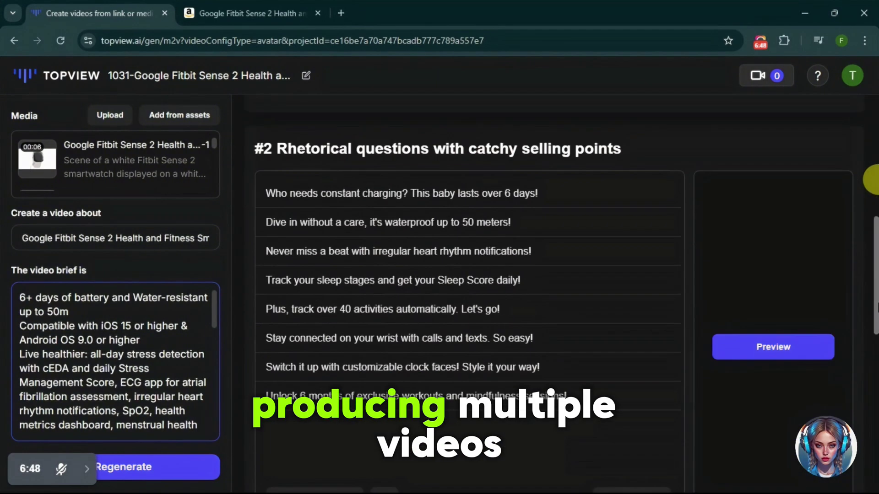
pyautogui.scroll(-5, 871, 179)
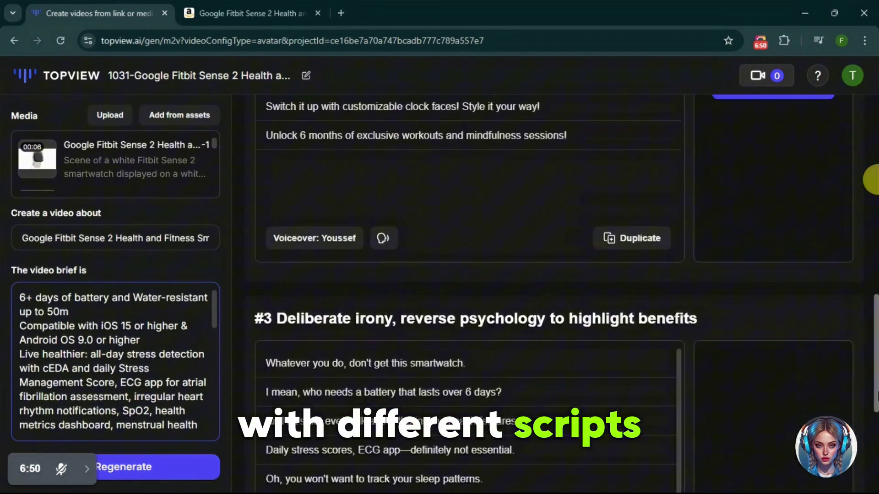
pyautogui.scroll(-3, 870, 181)
pyautogui.scroll(-1, 871, 180)
pyautogui.scroll(-2, 868, 457)
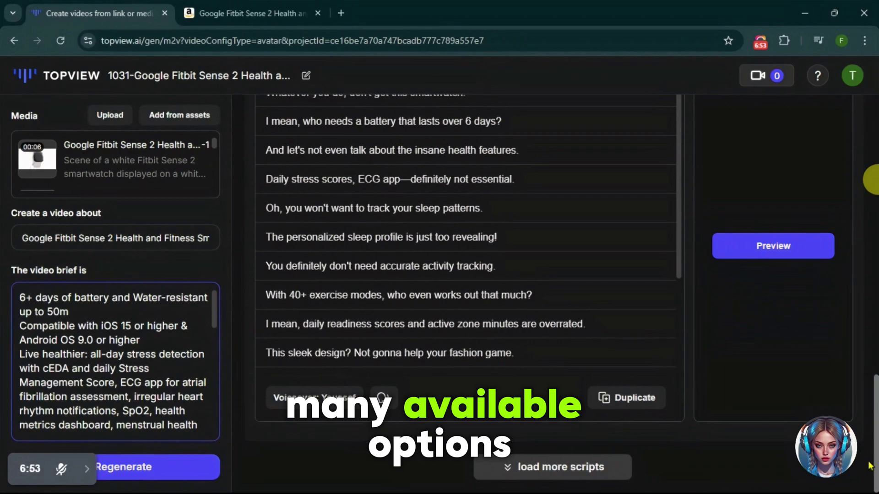
pyautogui.scroll(5, 871, 179)
pyautogui.scroll(5, 871, 181)
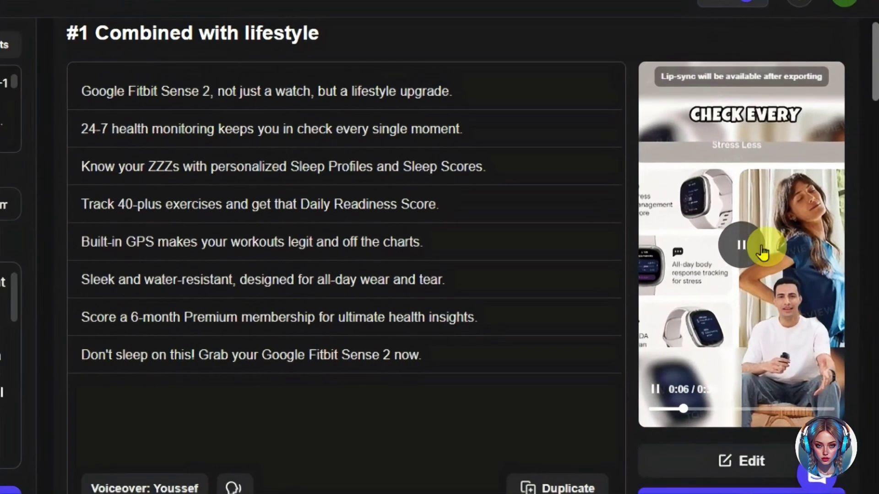
# - Pause the lifestyle preview at 0:06 and render the second script's preview video
pyautogui.click(762, 252)
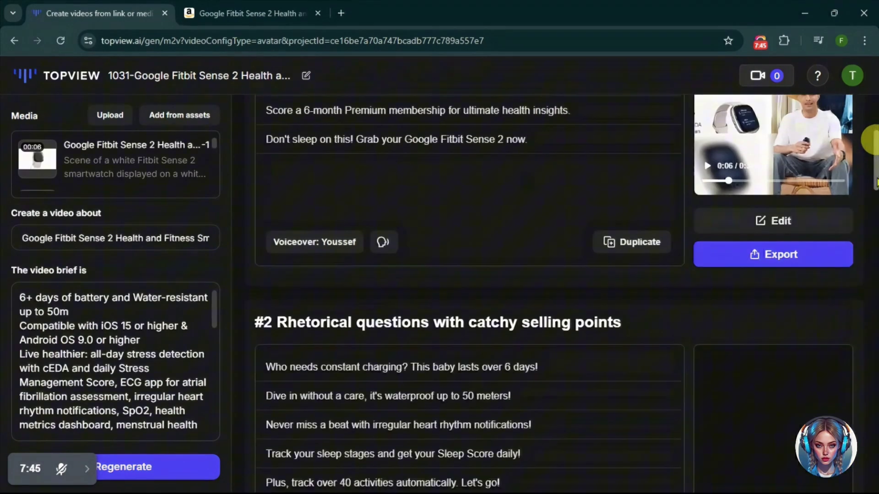
pyautogui.moveTo(877, 181); pyautogui.dragTo(878, 215)
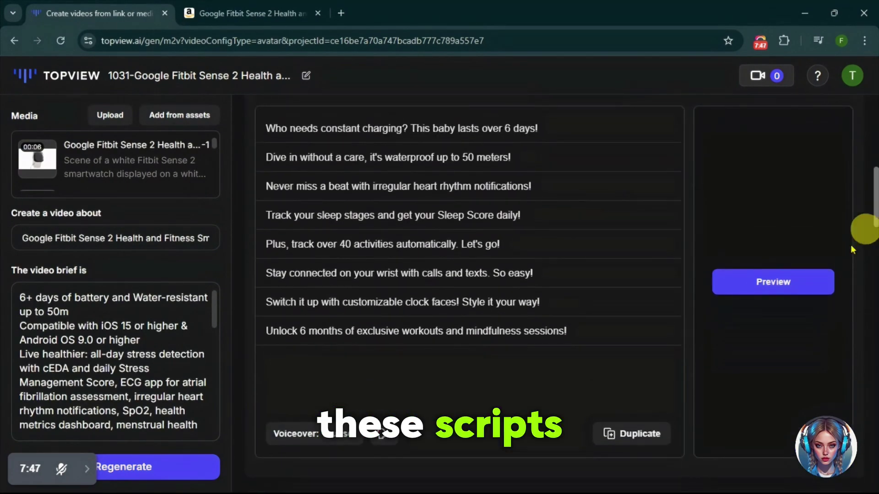
pyautogui.click(781, 292)
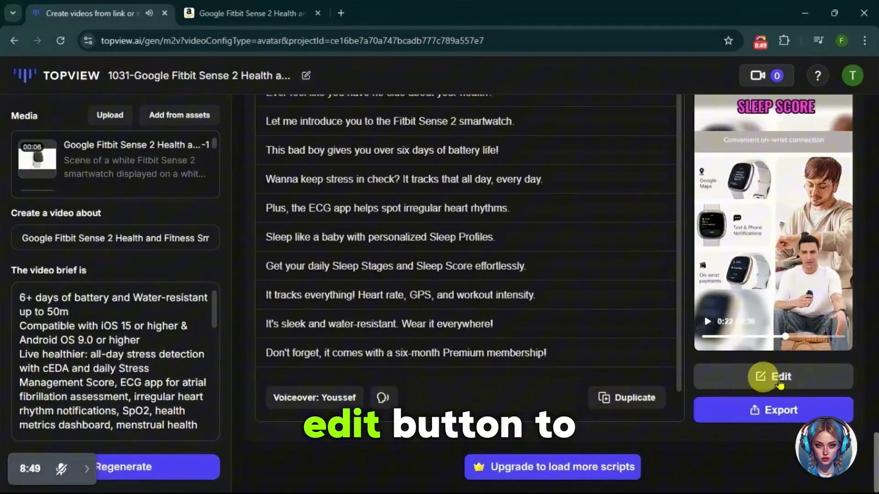
# - Open the second script's video in the scene editor and browse scene #1's menu and later scenes
pyautogui.click(779, 380)
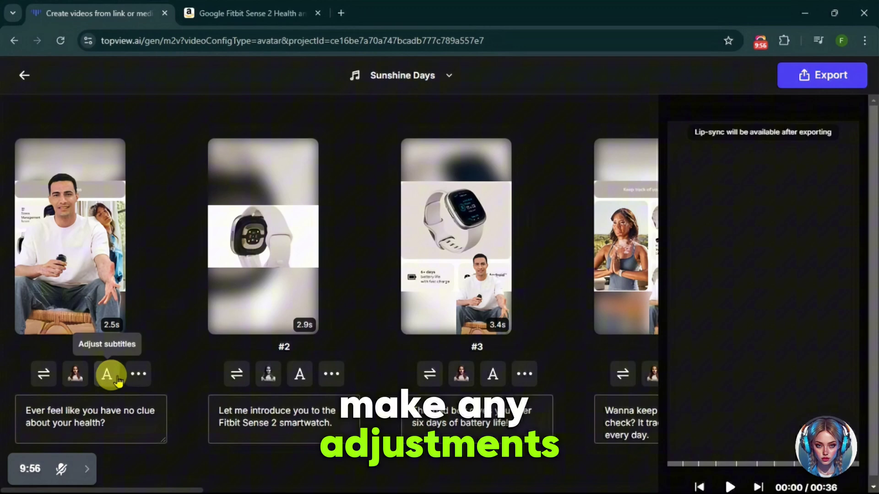
pyautogui.click(138, 374)
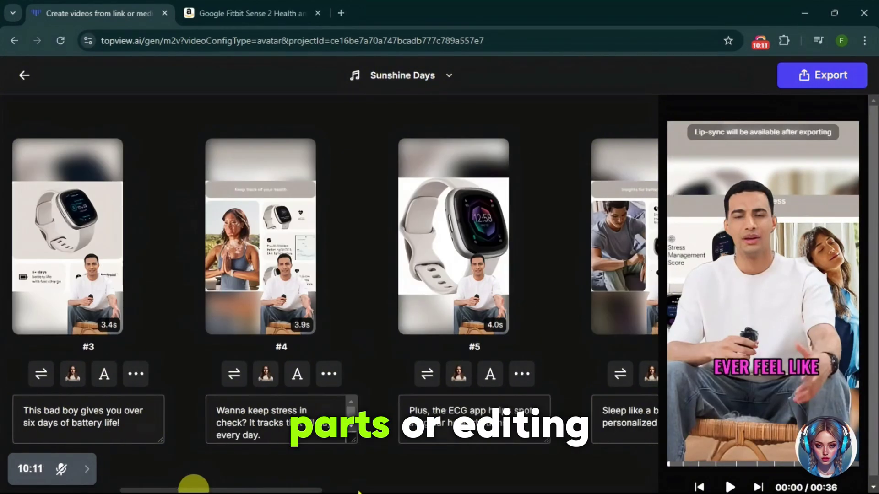
pyautogui.moveTo(190, 488); pyautogui.dragTo(295, 488)
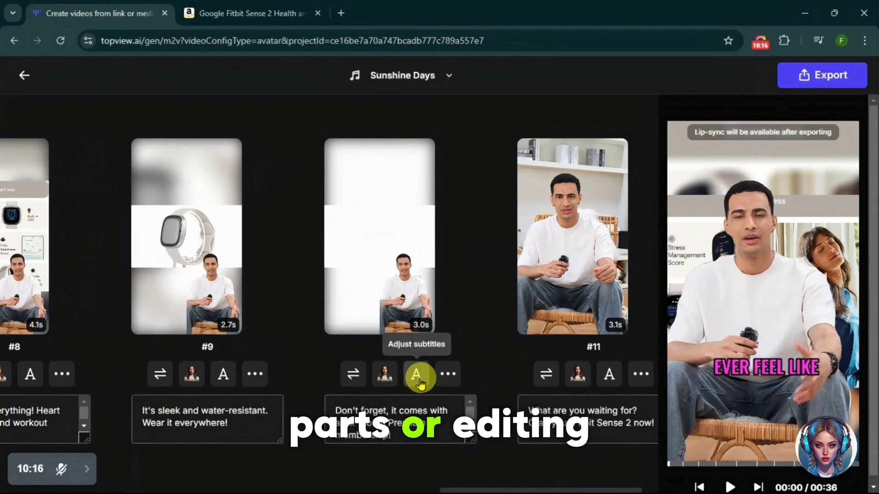
# - Restyle the Don't forget scene's captions, then export the video without a watermark
pyautogui.click(417, 375)
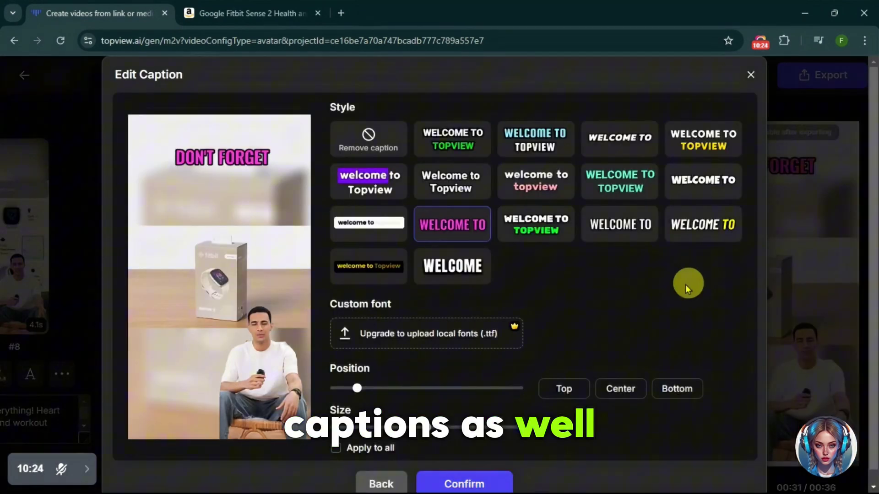
pyautogui.click(549, 230)
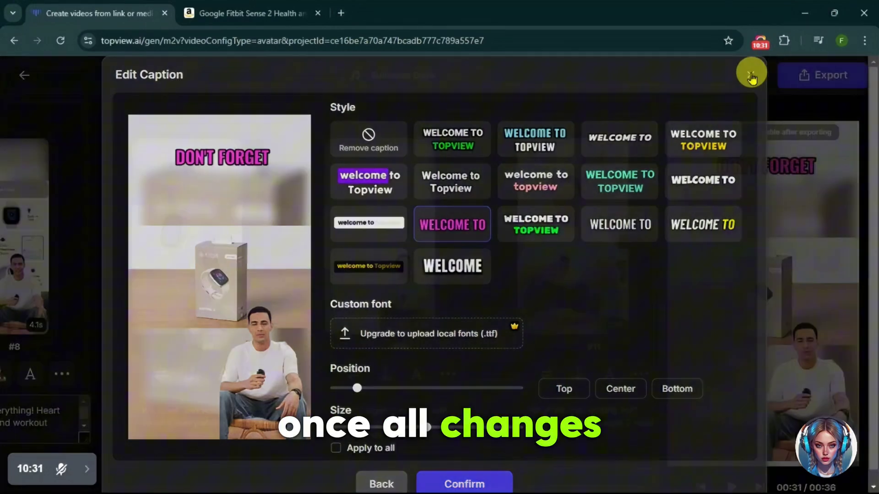
pyautogui.click(750, 75)
pyautogui.click(827, 79)
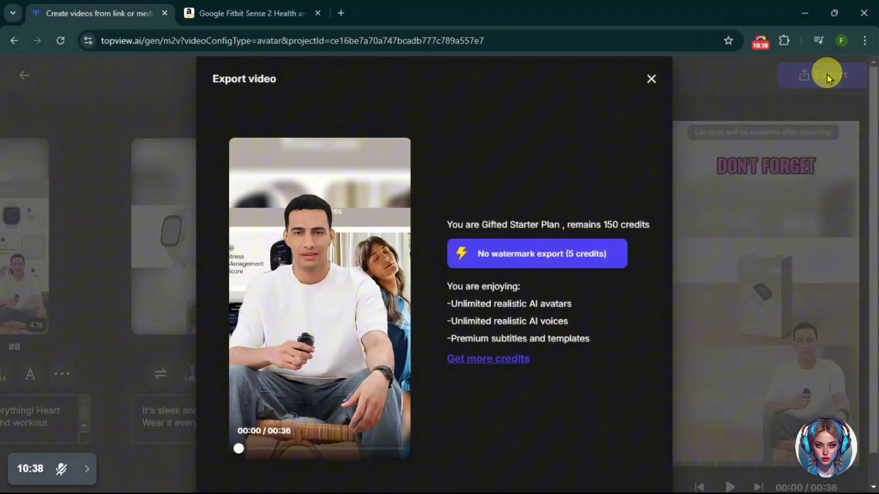
pyautogui.click(570, 253)
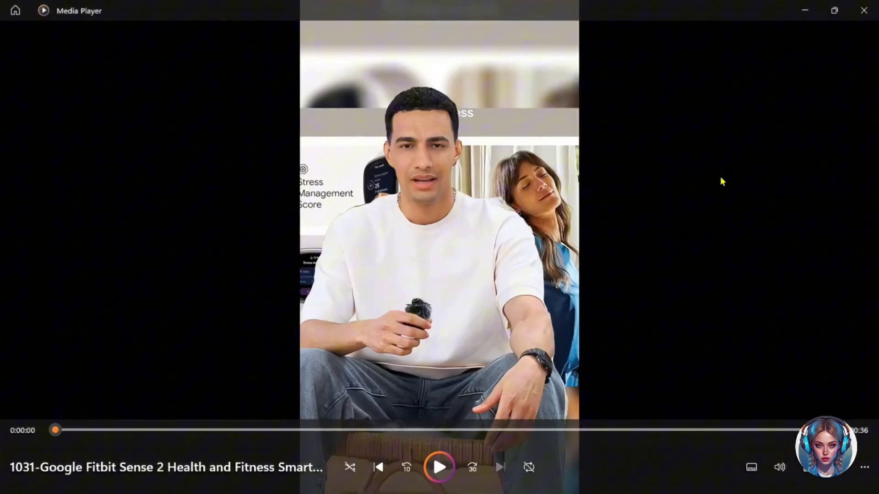
# - Close playback, start a new Avatar Marketing Video, and bring up copy options for the AliExpress page address
pyautogui.click(863, 14)
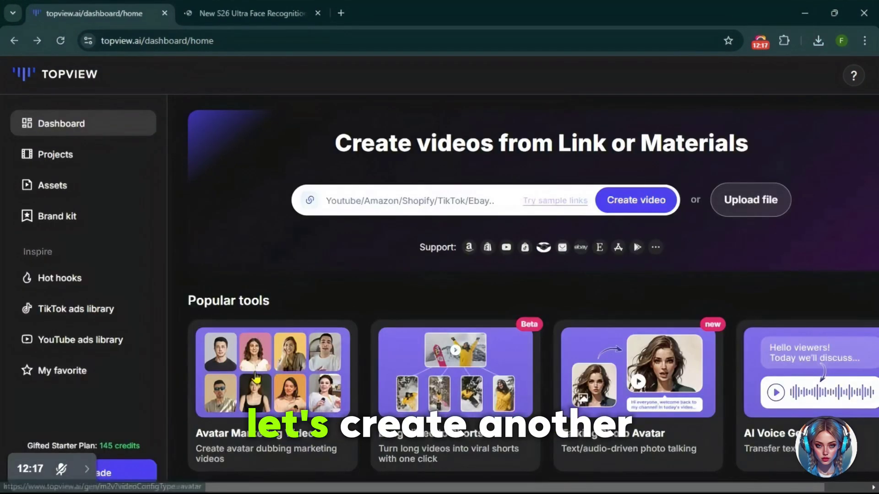
pyautogui.click(256, 378)
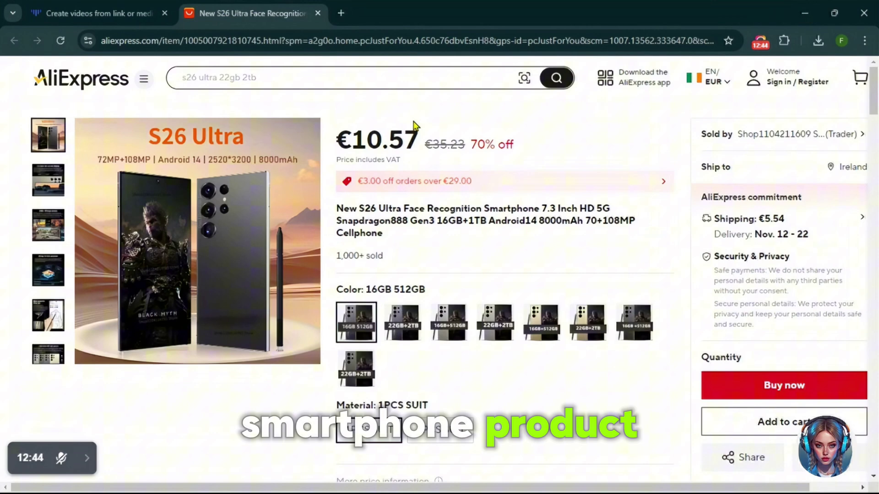
pyautogui.click(319, 41)
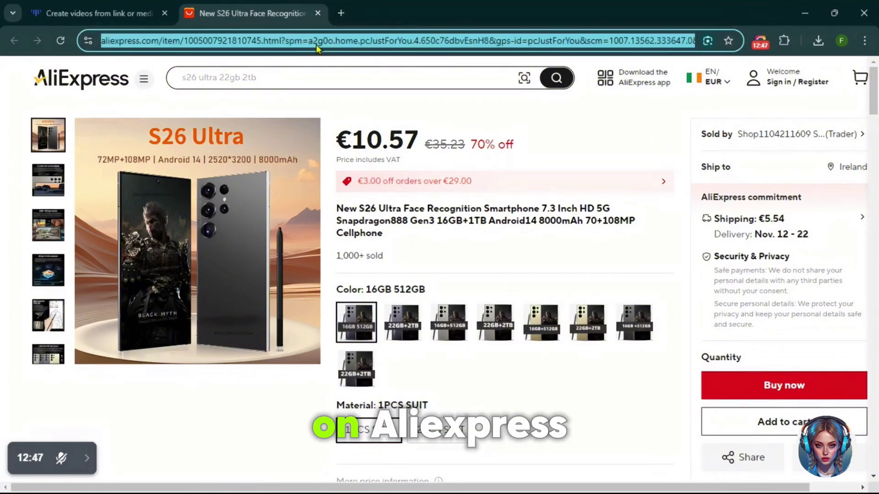
pyautogui.rightClick(319, 40)
# - Paste the S26 Ultra AliExpress link into Topview's product link field and analyse it
pyautogui.click(363, 166)
pyautogui.hotkey('ctrl', 'shift', 'Tab')
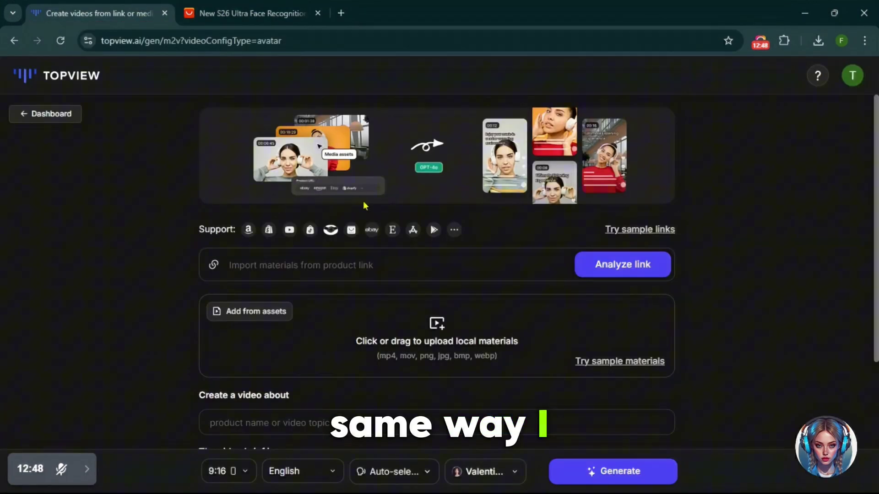
pyautogui.click(339, 268)
pyautogui.rightClick(343, 251)
pyautogui.click(370, 129)
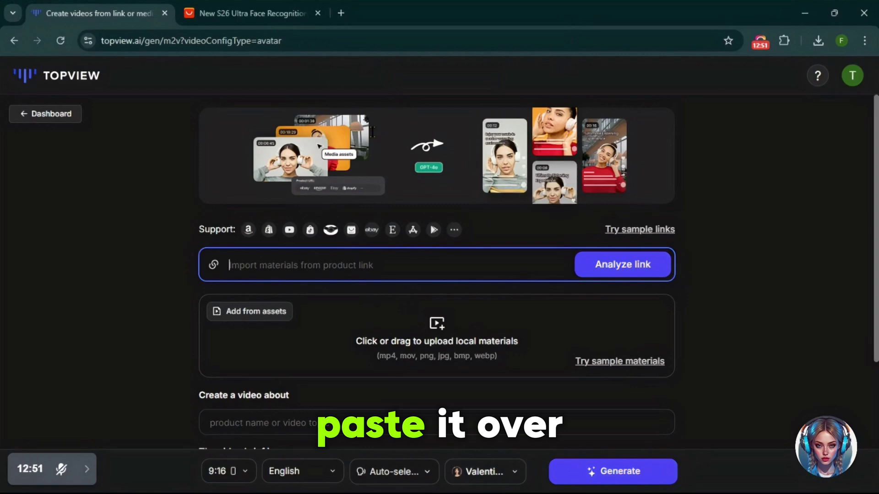
pyautogui.click(624, 268)
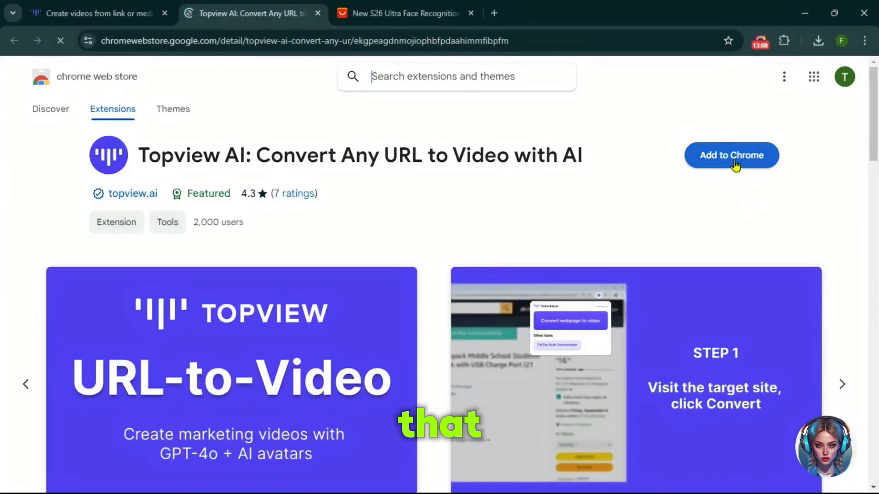
# - Install the Topview extension and convert the S26 Ultra page into a video project
pyautogui.click(735, 162)
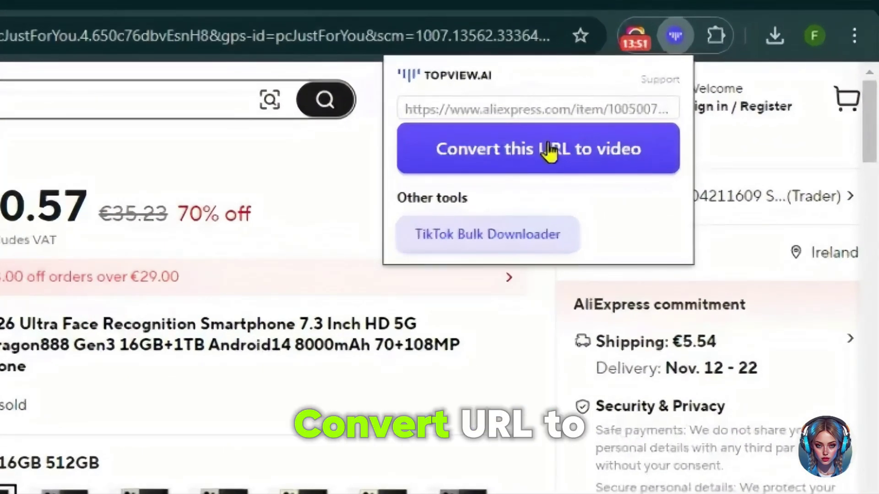
pyautogui.click(549, 152)
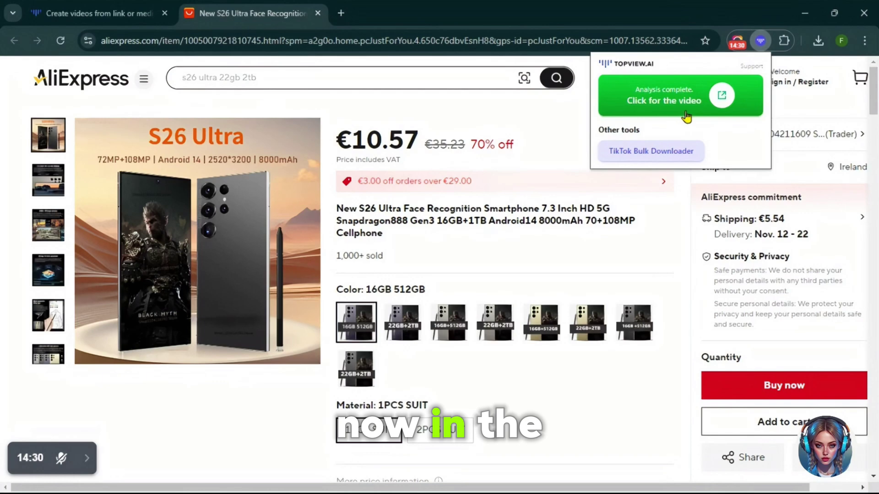
pyautogui.click(686, 116)
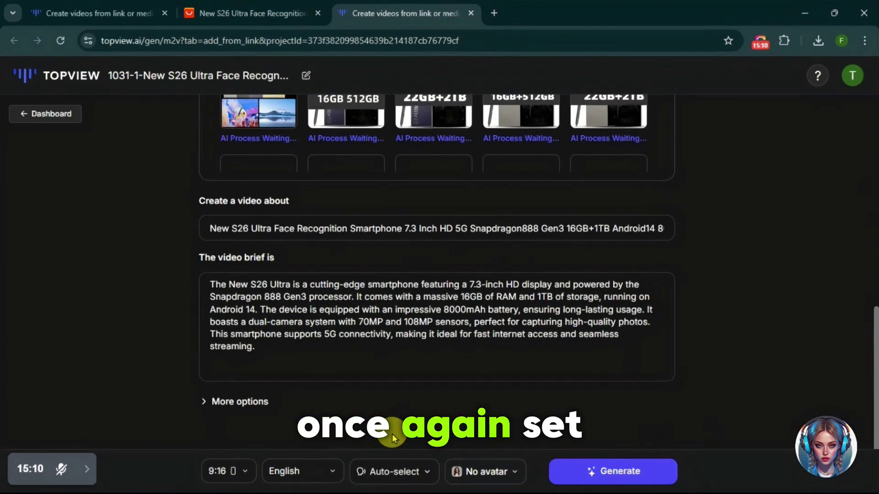
# - Set video length to 15s-30s, generate the S26 Ultra scripts, and scrub the preview
pyautogui.click(239, 401)
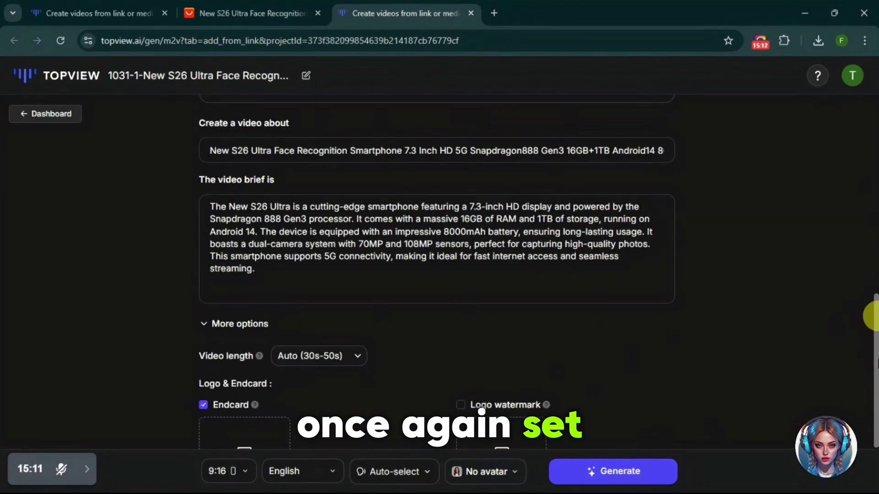
pyautogui.scroll(-3, 440, 275)
pyautogui.click(319, 258)
pyautogui.click(316, 288)
pyautogui.click(621, 472)
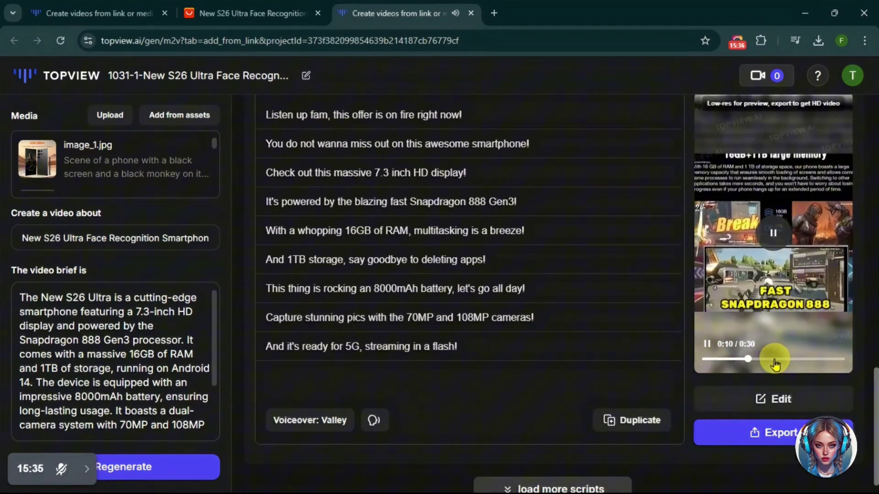
pyautogui.click(800, 359)
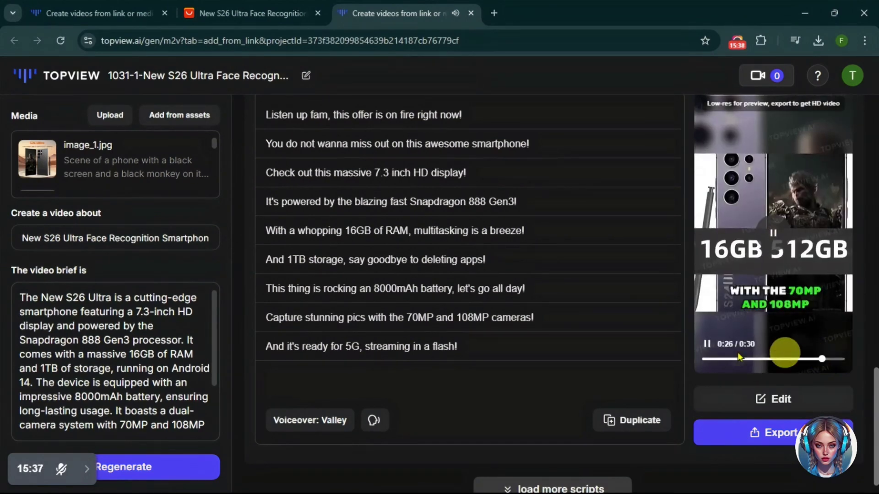
pyautogui.click(708, 345)
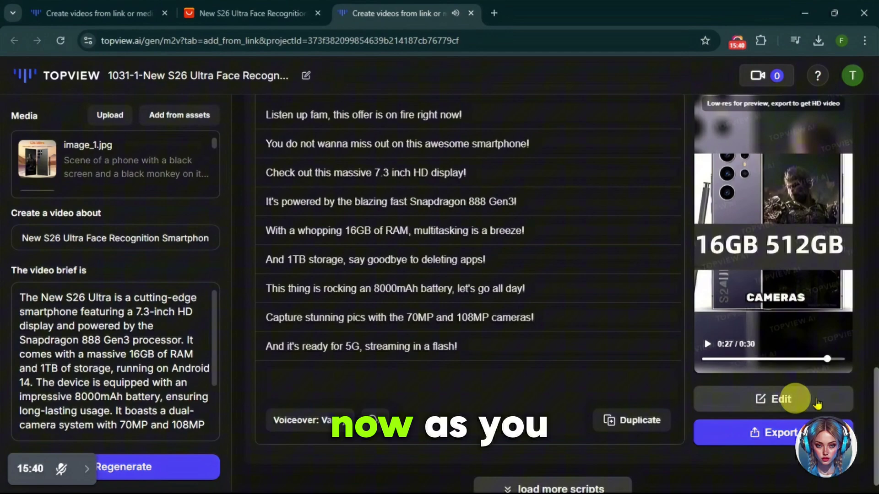
pyautogui.moveTo(873, 389)
pyautogui.mouseDown()
pyautogui.moveTo(870, 221)
pyautogui.moveTo(871, 346)
pyautogui.mouseUp()
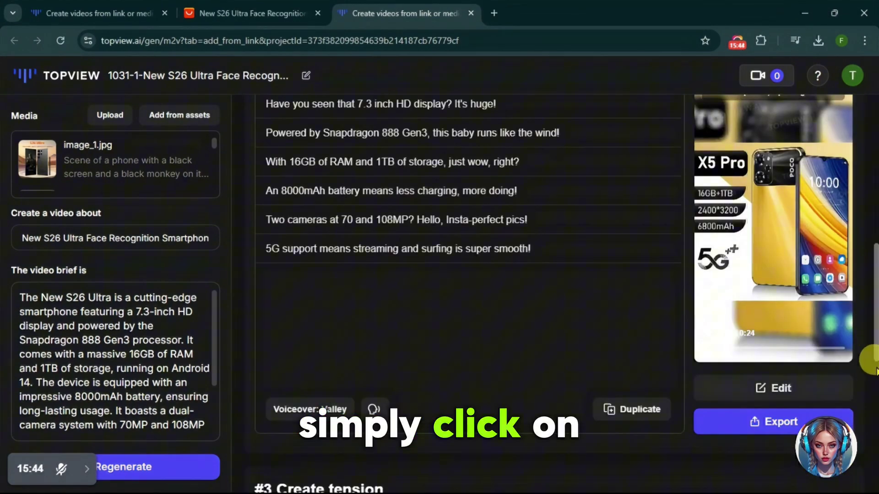
pyautogui.scroll(-5, 869, 359)
# - Apply the curly-haired woman avatar to all shots in the storyboard
pyautogui.click(774, 376)
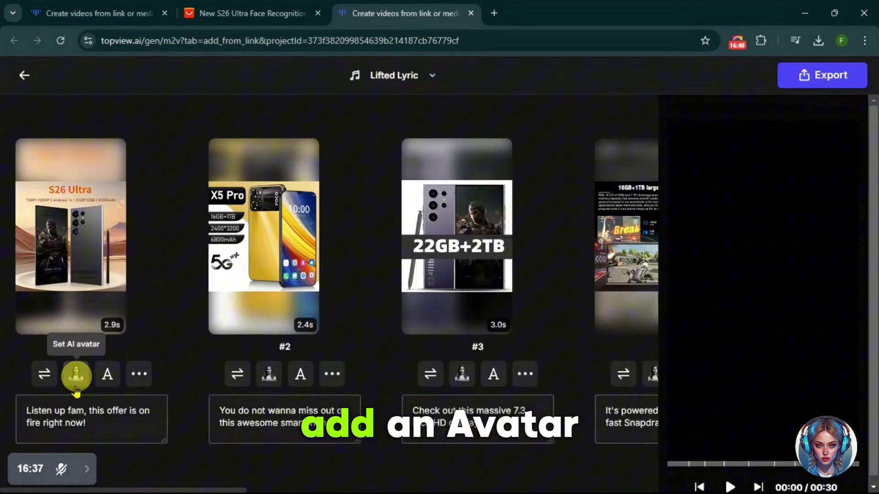
pyautogui.click(77, 376)
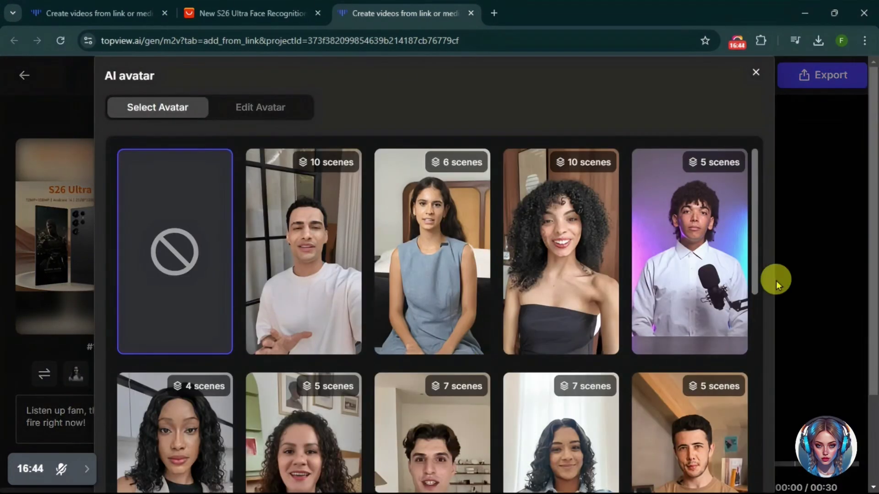
pyautogui.click(567, 255)
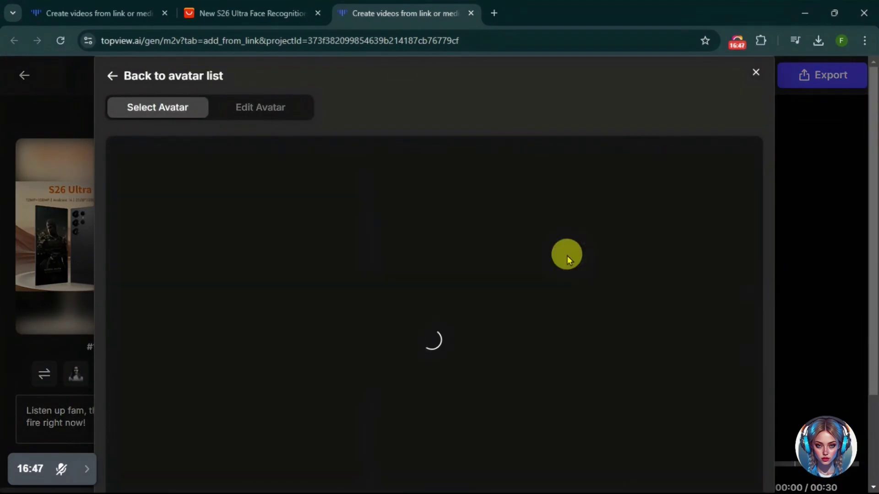
pyautogui.scroll(-3, 871, 265)
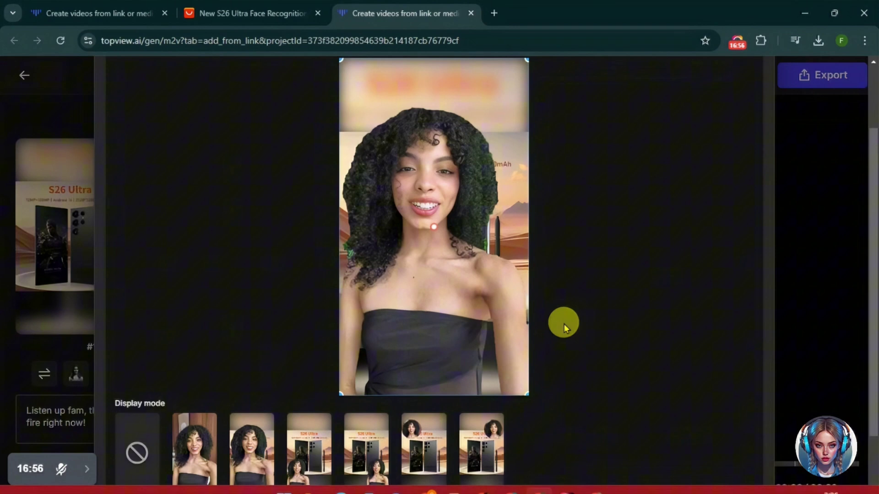
pyautogui.scroll(-2, 577, 326)
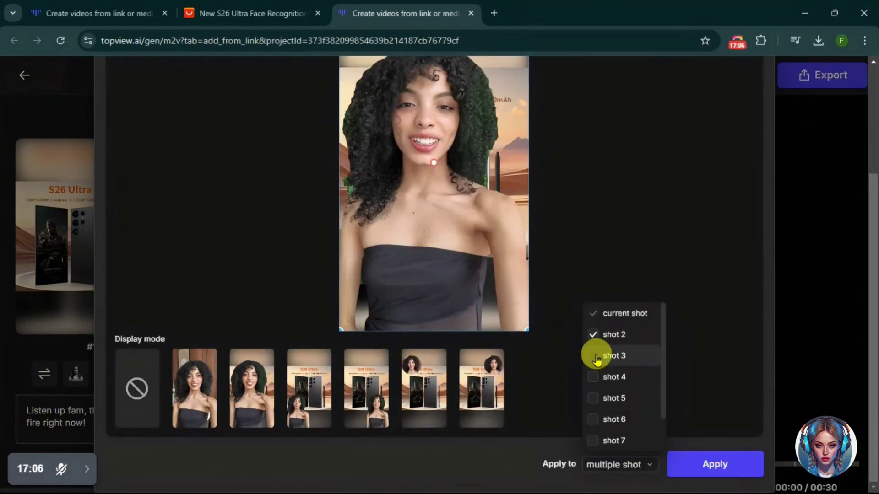
pyautogui.click(719, 468)
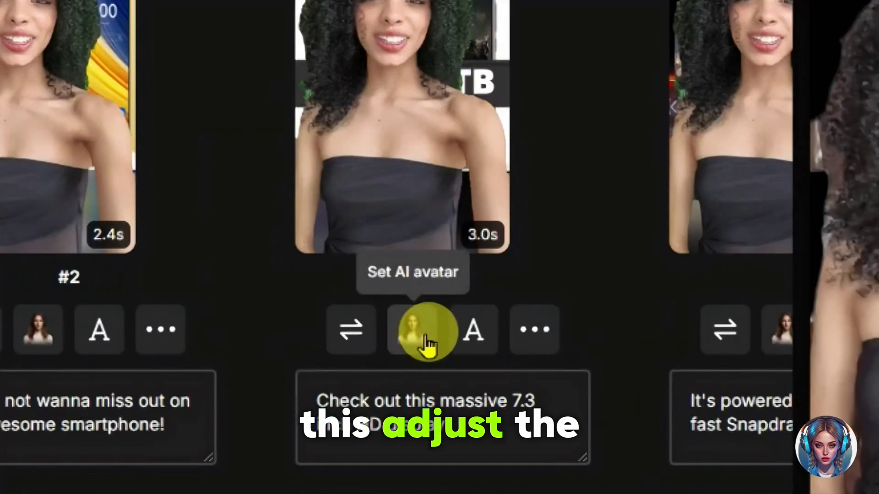
# - Place the avatar beside the product image on shots 3, 4 and 5
pyautogui.click(425, 341)
pyautogui.scroll(-2, 439, 275)
pyautogui.click(312, 456)
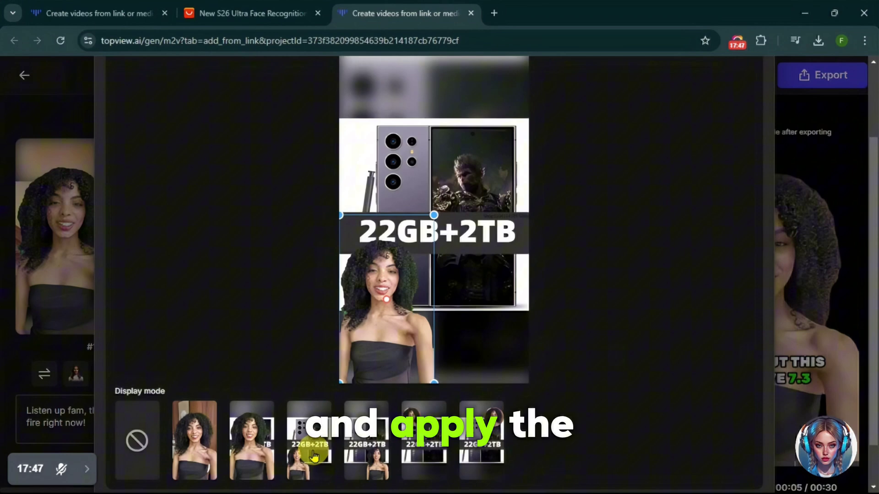
pyautogui.scroll(-2, 439, 275)
pyautogui.click(618, 464)
pyautogui.click(593, 377)
pyautogui.click(593, 398)
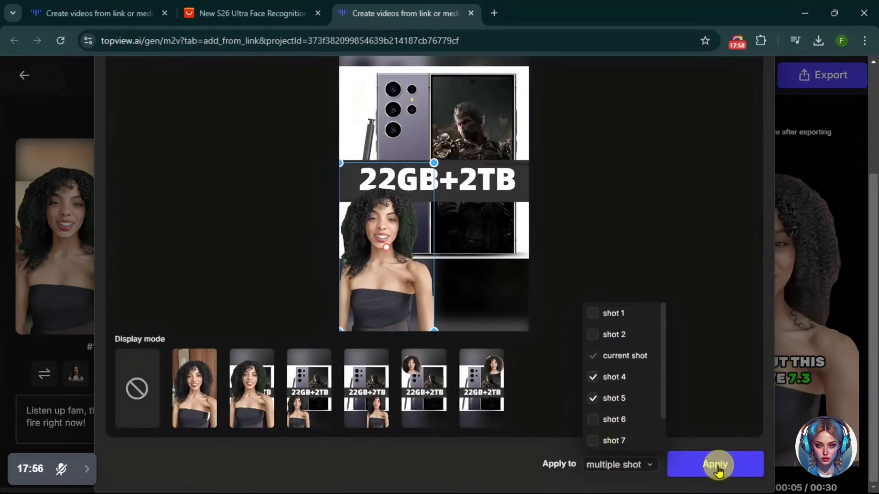
pyautogui.click(727, 463)
pyautogui.hscroll(5, 505, 483)
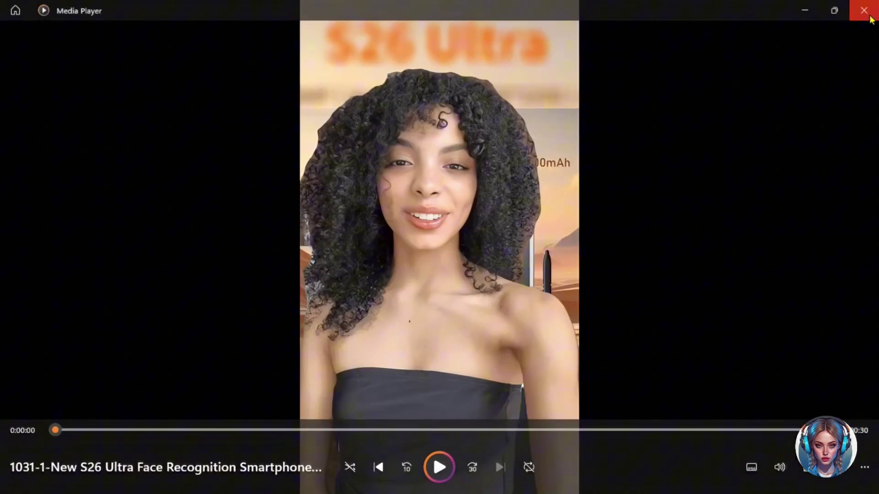
# - Close the player, open Talking Photo, and use text input for the speech
pyautogui.click(869, 18)
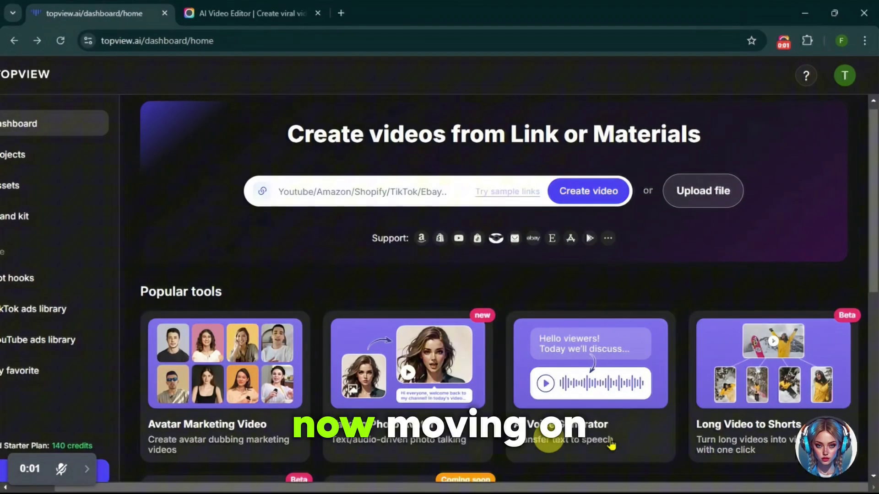
pyautogui.click(425, 379)
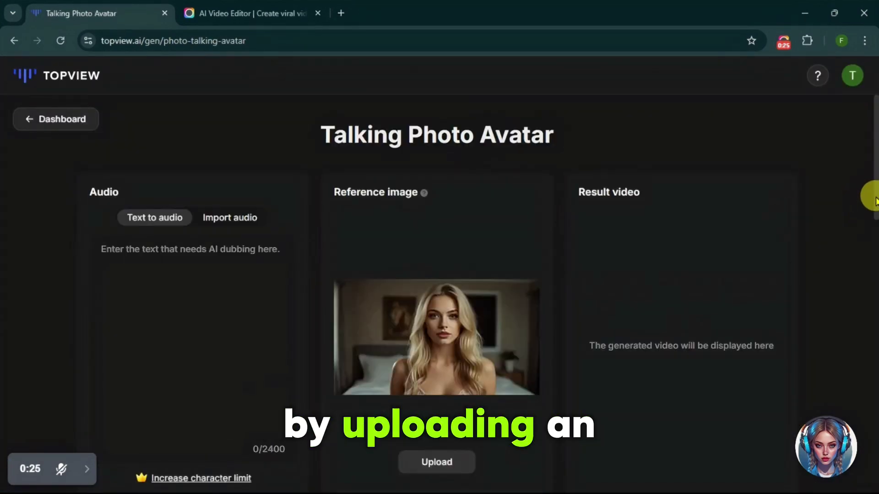
pyautogui.scroll(-1, 500, 288)
pyautogui.click(202, 221)
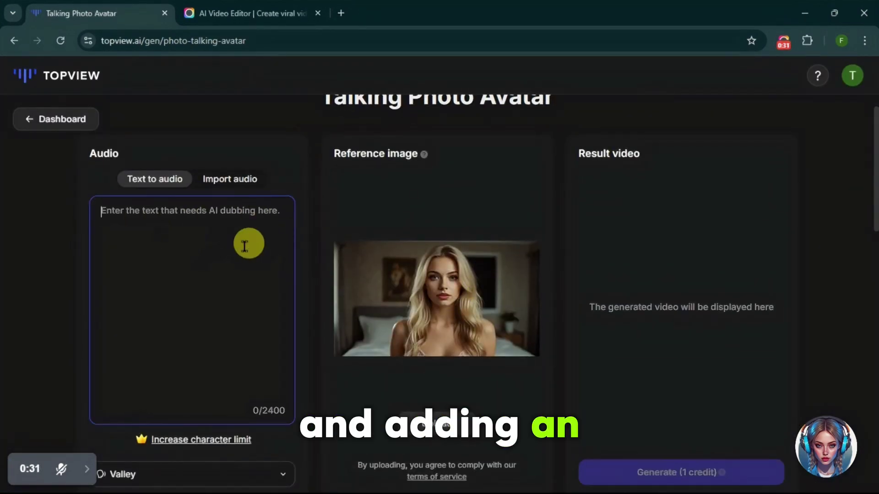
pyautogui.click(230, 165)
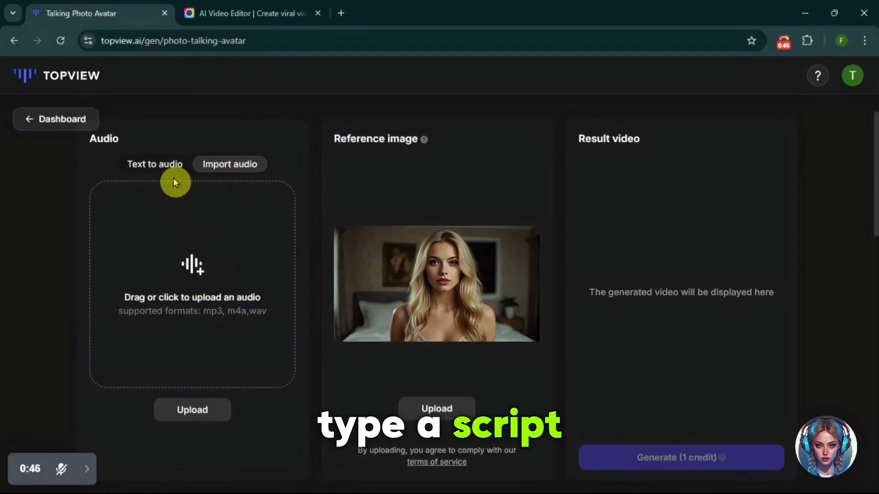
pyautogui.click(156, 165)
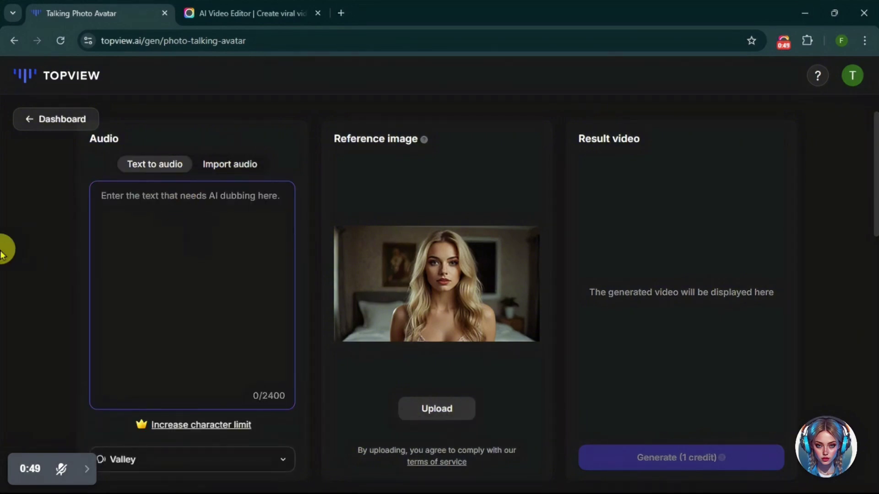
pyautogui.write('Hi. you are watching THE FUTURE OF AI. I am created by TOPVIEW AI Tool. If you like me, do try t')
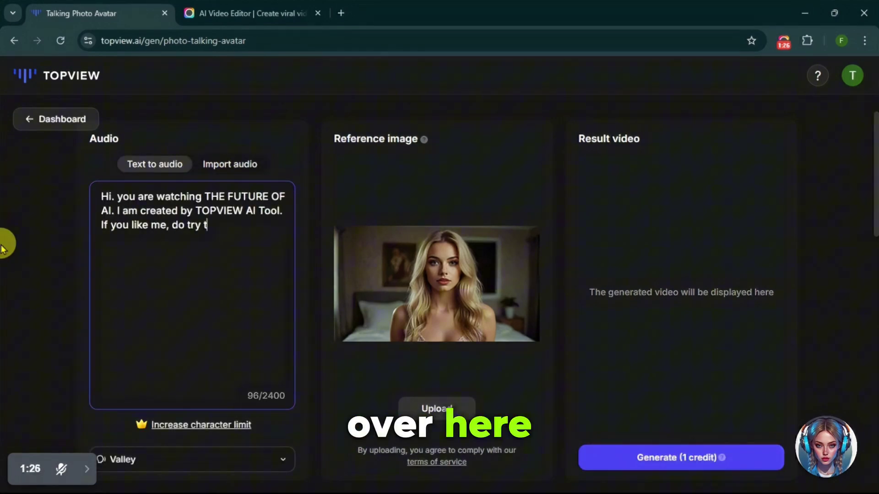
pyautogui.write('his tool out. Link is given in the description box.')
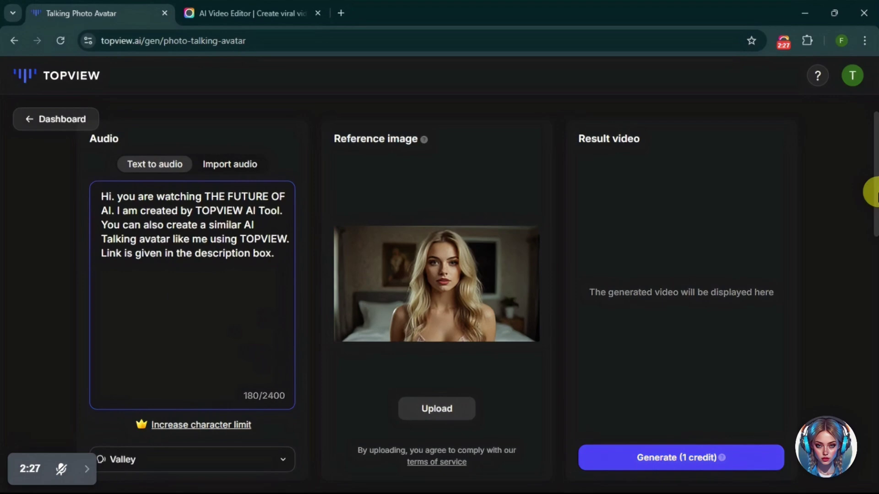
pyautogui.scroll(-2, 871, 193)
pyautogui.scroll(-2, 304, 239)
# - Filter voices to Female and English, keep Valley, and generate the talking photo
pyautogui.click(275, 193)
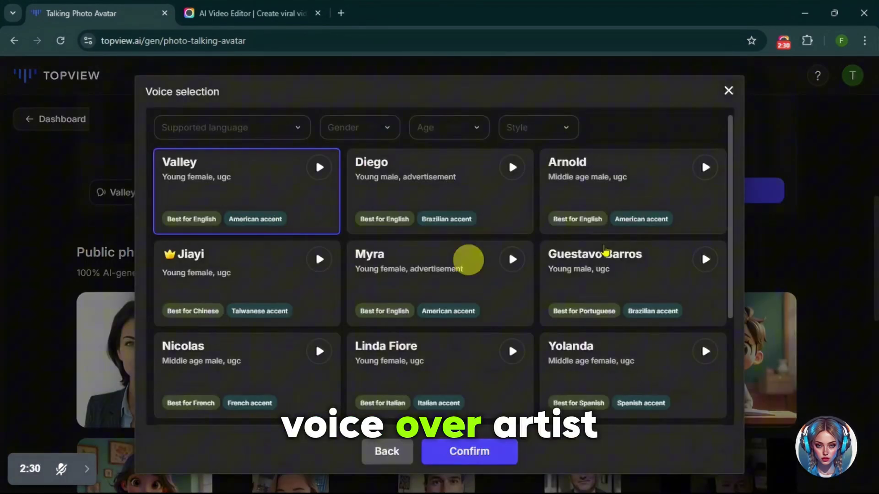
pyautogui.click(359, 126)
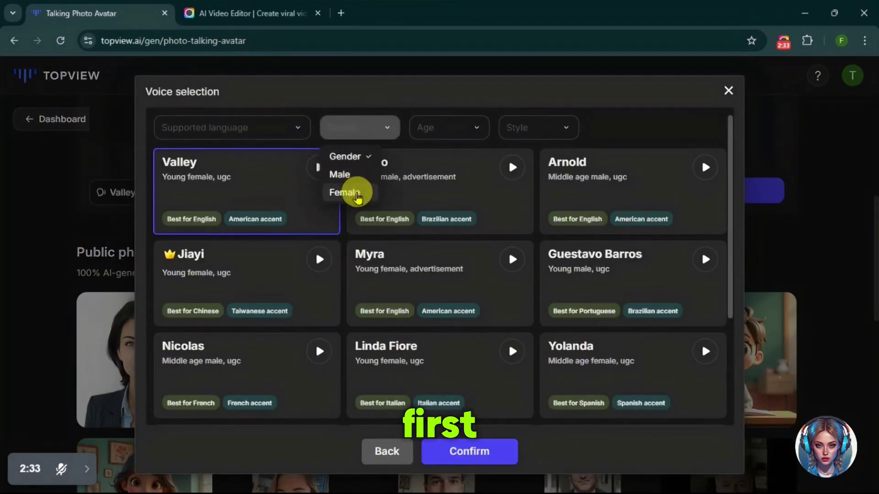
pyautogui.click(357, 194)
pyautogui.click(294, 127)
pyautogui.moveTo(314, 212)
pyautogui.mouseDown()
pyautogui.moveTo(308, 288)
pyautogui.moveTo(314, 215)
pyautogui.mouseUp()
pyautogui.click(197, 172)
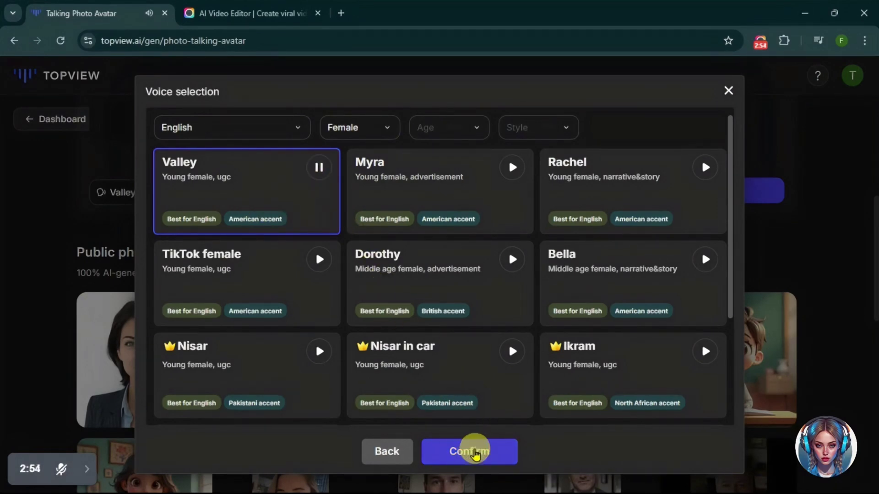
pyautogui.click(473, 451)
pyautogui.click(716, 450)
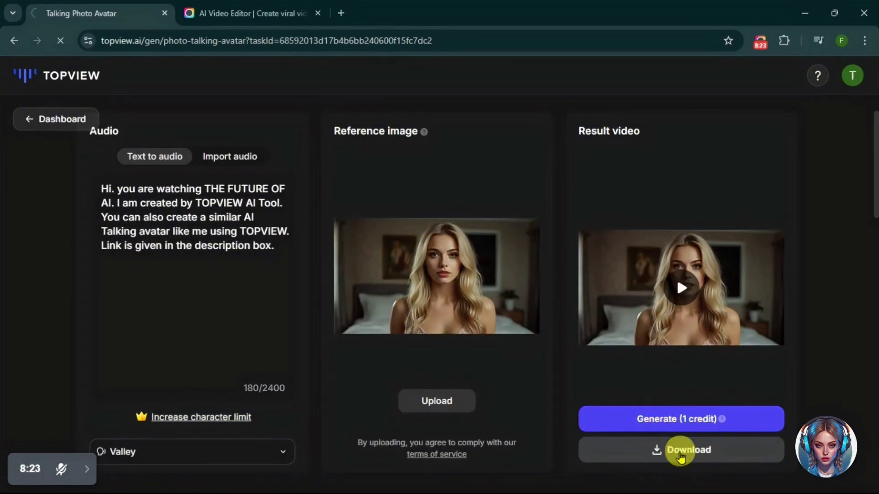
# - Download the talking-photo result as an .mp4 and open the downloaded file
pyautogui.click(688, 460)
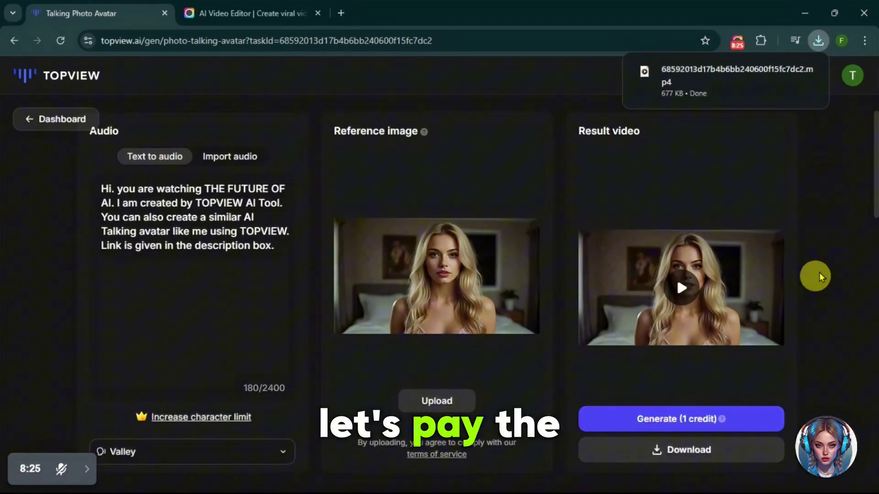
pyautogui.click(721, 87)
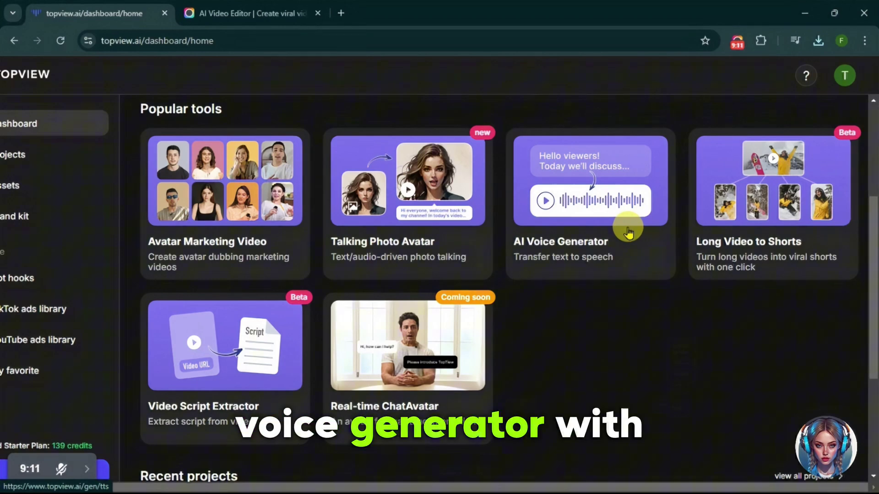
# - Generate the 'change your future' clip in Arnold's voice with AI pronunciation correction on
pyautogui.click(628, 234)
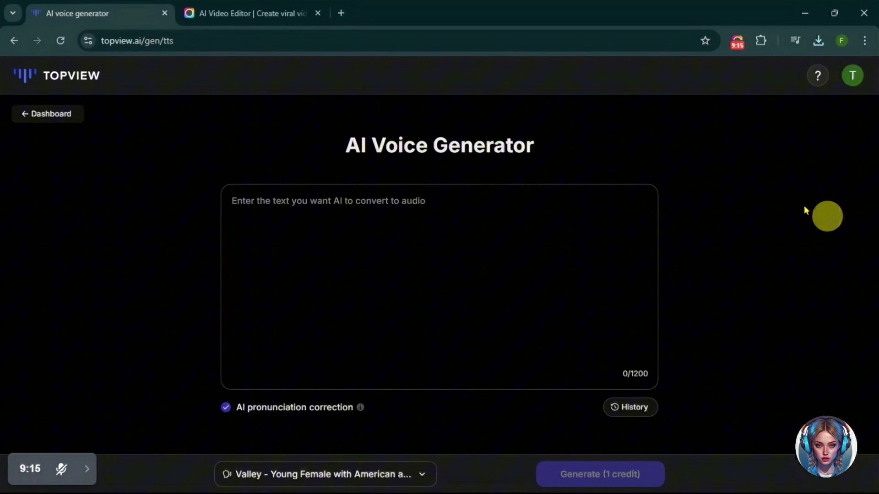
pyautogui.moveTo(361, 407)
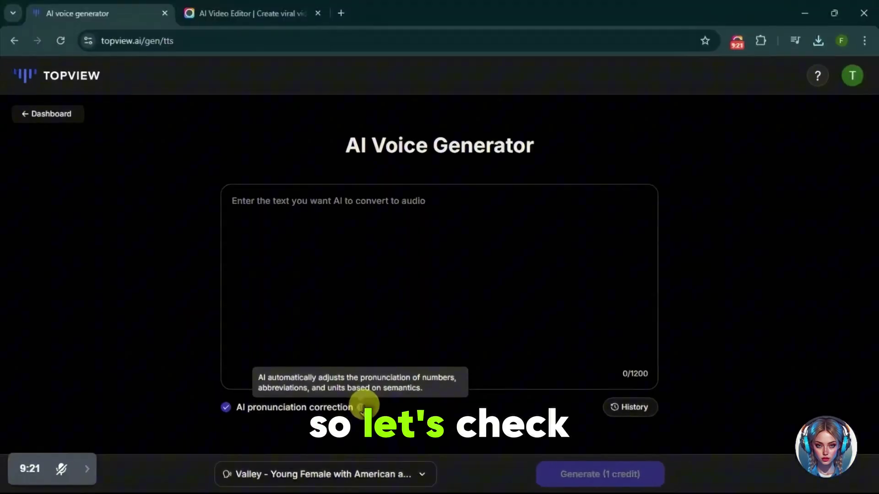
pyautogui.click(418, 473)
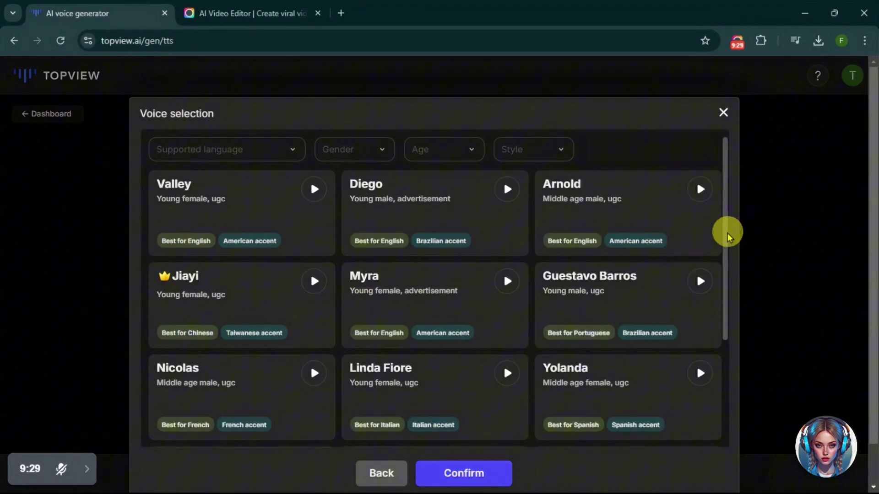
pyautogui.click(643, 205)
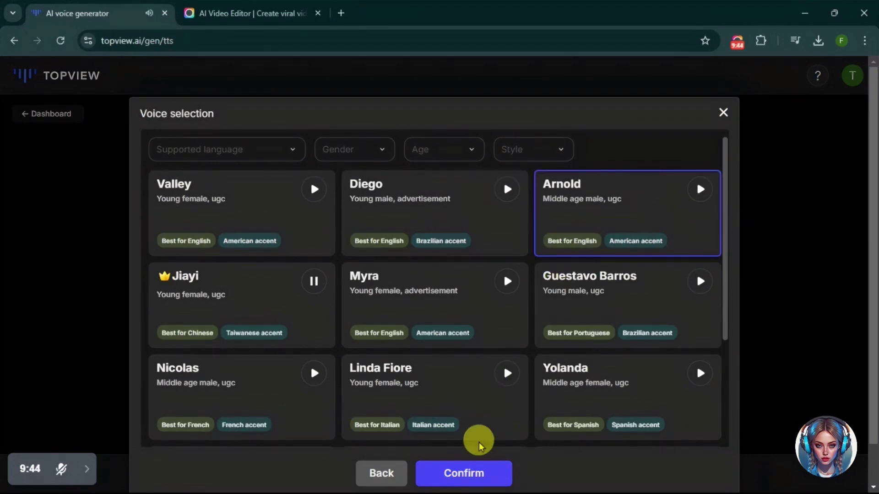
pyautogui.click(471, 473)
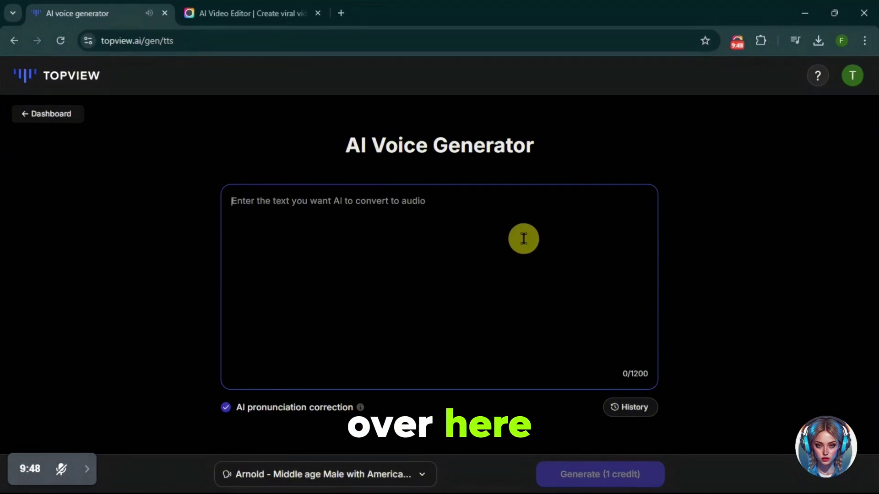
pyautogui.write('yOU')
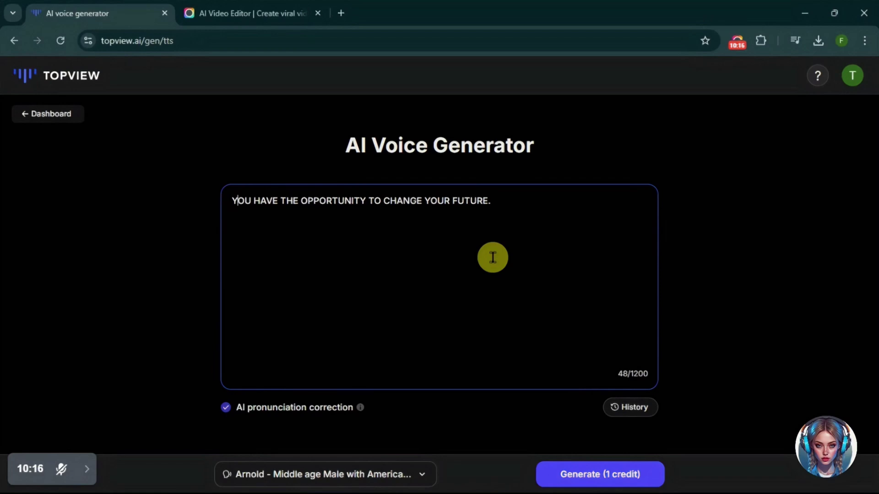
pyautogui.write('!!!! WORK HARD AND NEVER GIVE UP !!!!')
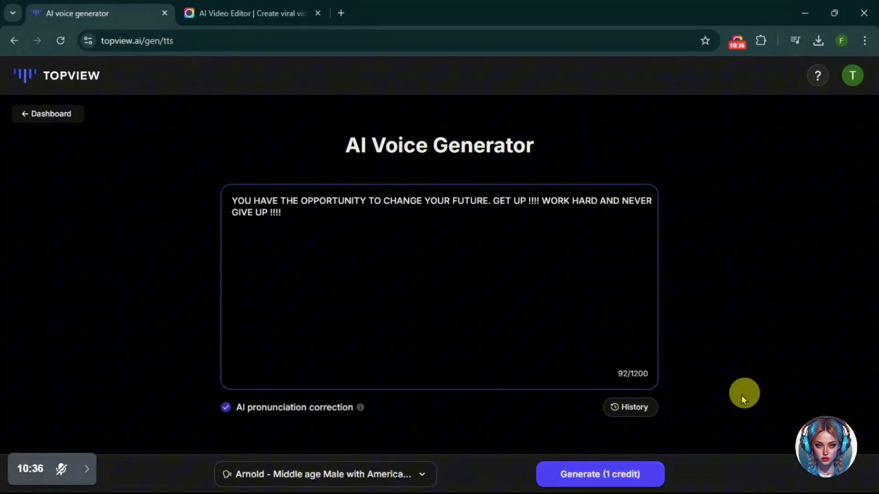
pyautogui.click(284, 412)
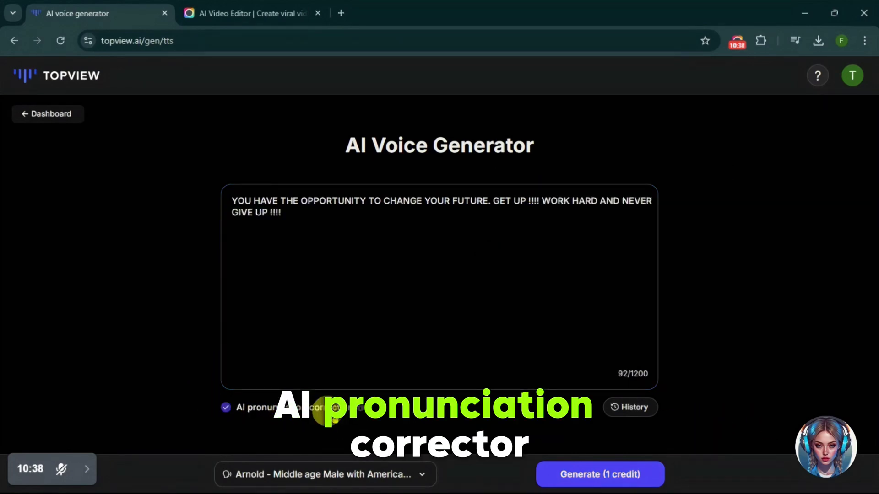
pyautogui.click(594, 477)
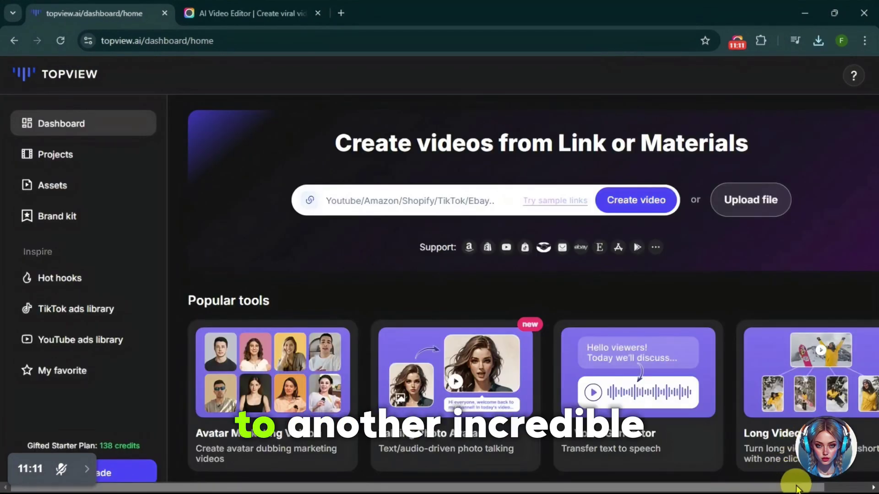
pyautogui.scroll(-3, 872, 262)
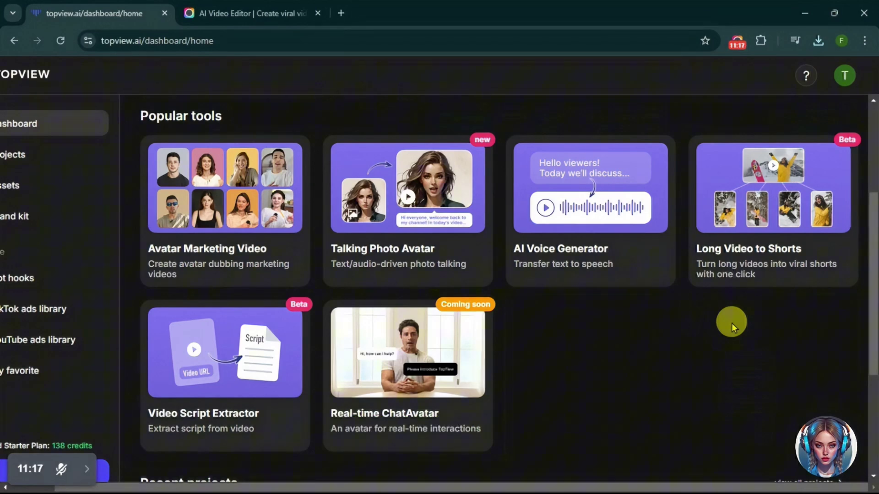
# - Copy the YouTube finance video's URL and paste it into Long Video to Shorts
pyautogui.click(766, 227)
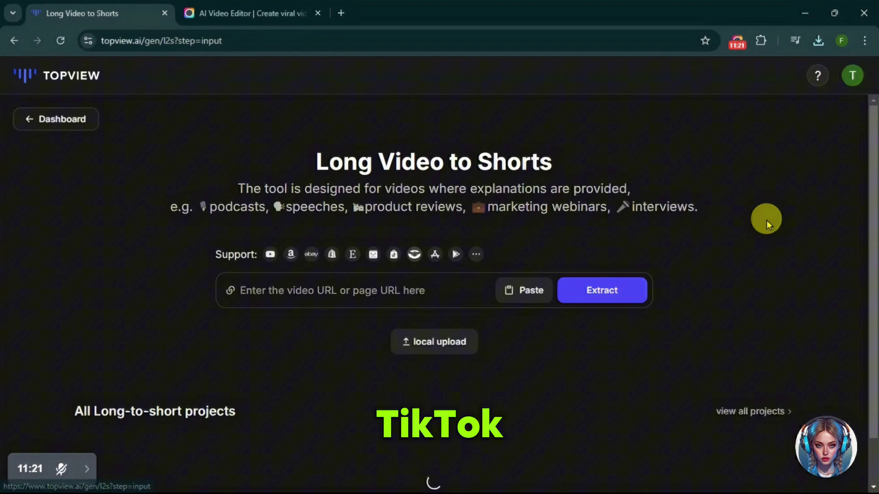
pyautogui.scroll(-2, 872, 227)
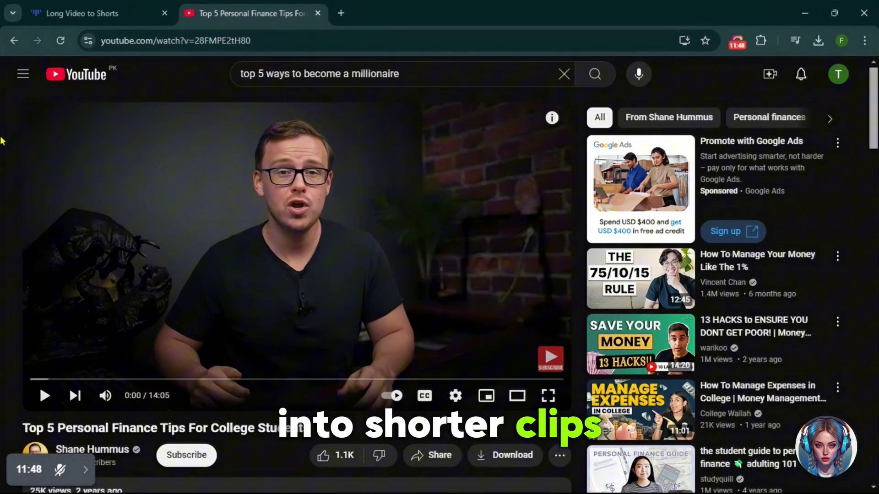
pyautogui.rightClick(230, 38)
pyautogui.click(268, 158)
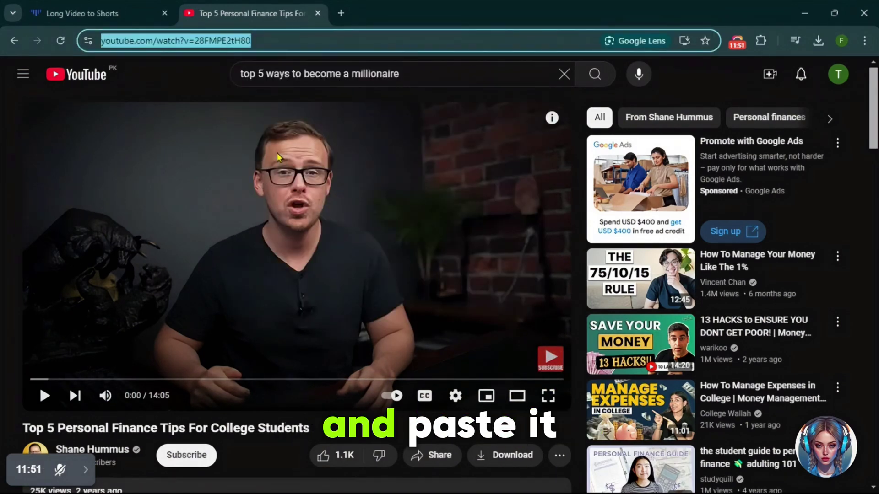
pyautogui.click(83, 14)
pyautogui.rightClick(332, 250)
pyautogui.click(357, 142)
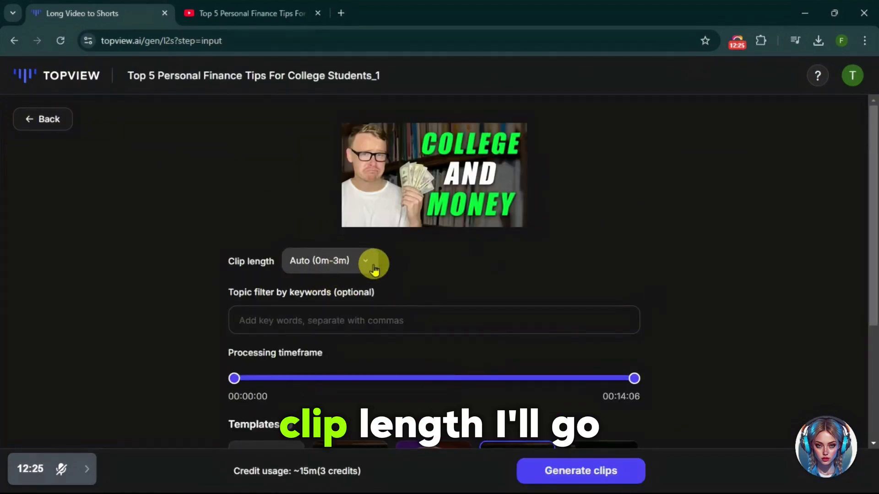
# - Set clip length to 30s - 60s and adjust the keyword and timeframe fields
pyautogui.click(373, 266)
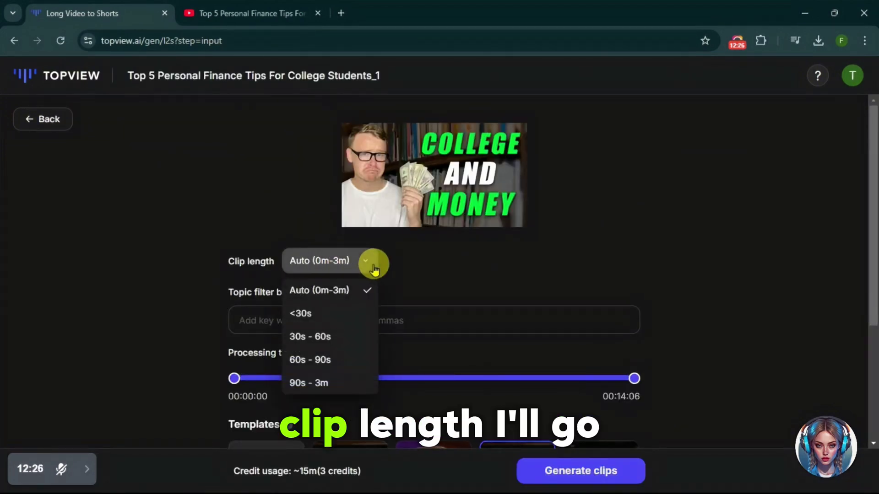
pyautogui.click(348, 339)
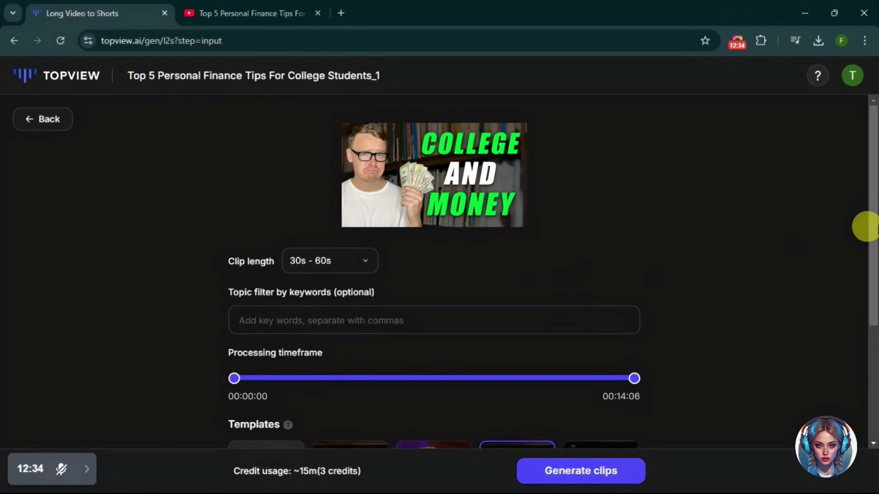
pyautogui.click(465, 199)
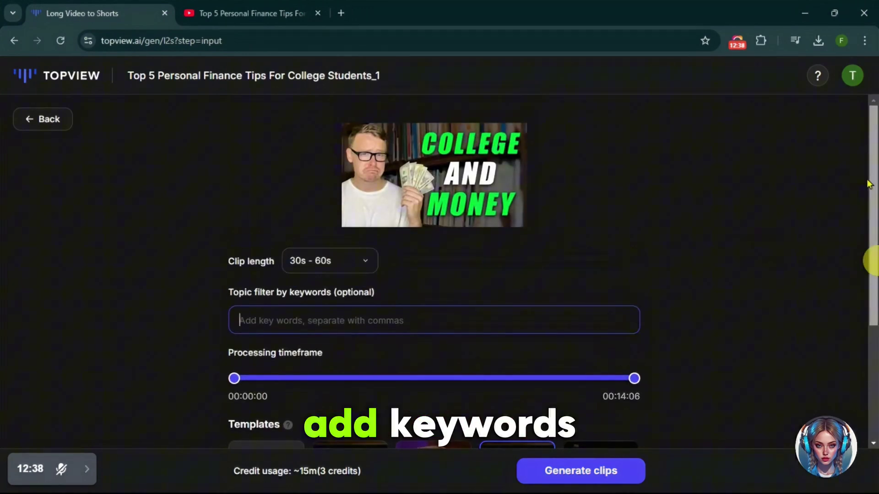
pyautogui.scroll(-2, 869, 184)
pyautogui.scroll(-1, 872, 255)
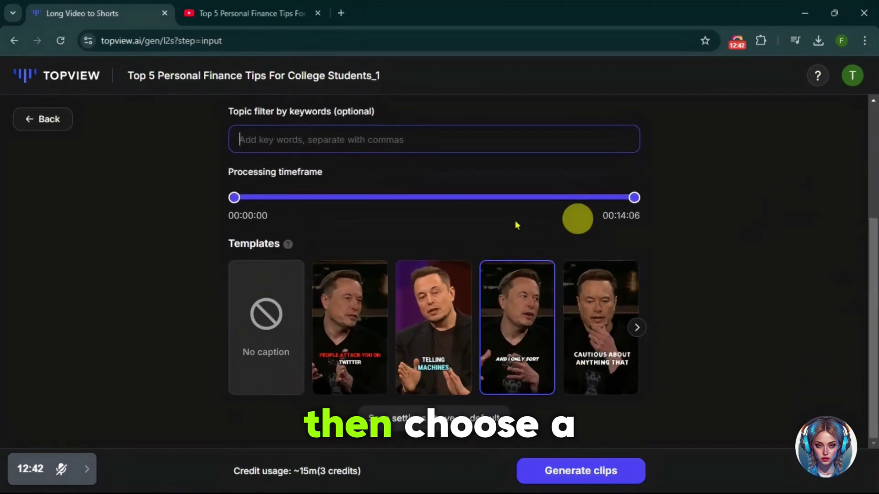
pyautogui.moveTo(634, 197)
pyautogui.mouseDown()
pyautogui.moveTo(569, 197)
pyautogui.moveTo(691, 202)
pyautogui.mouseUp()
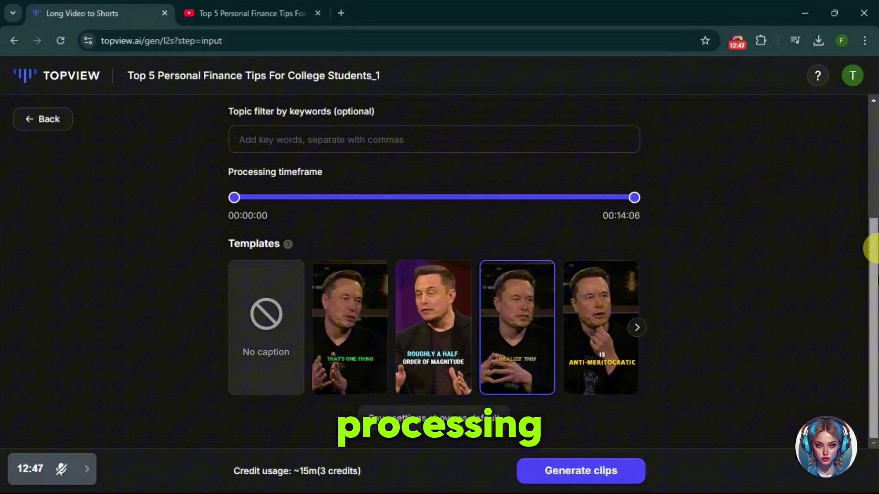
# - Choose the green-caption template and start generating the short clips
pyautogui.click(637, 328)
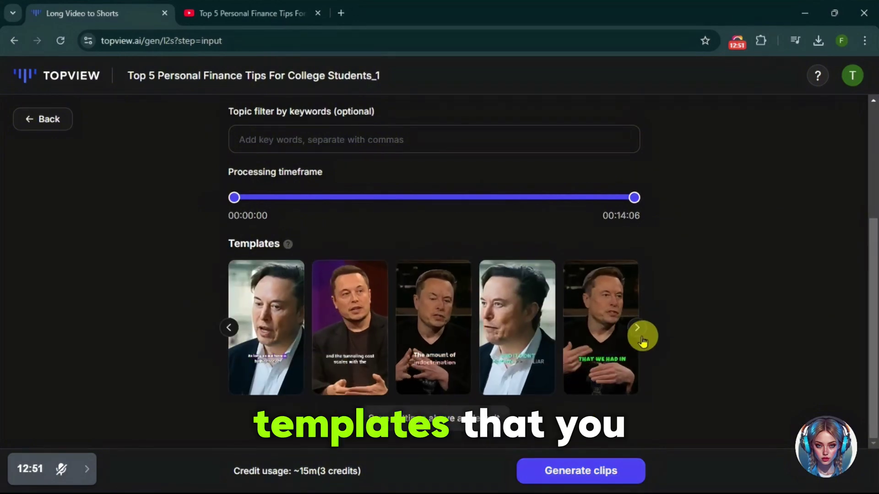
pyautogui.moveTo(288, 244)
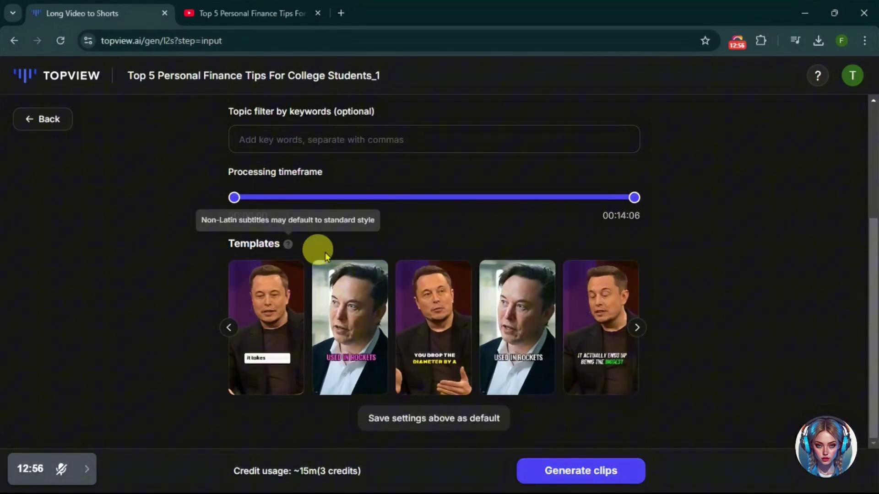
pyautogui.click(638, 328)
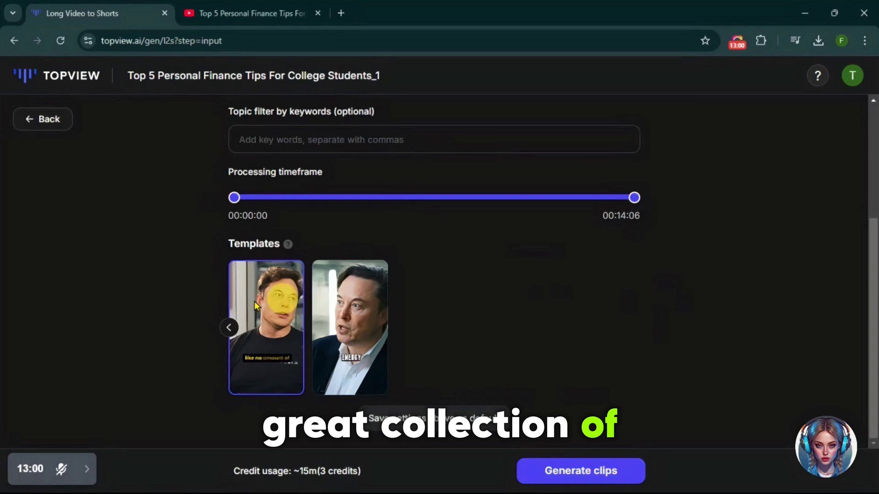
pyautogui.click(229, 327)
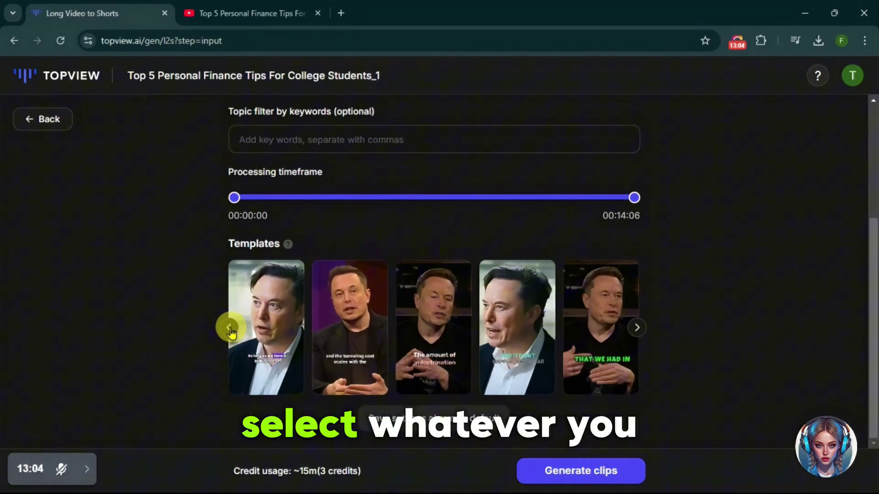
pyautogui.click(585, 367)
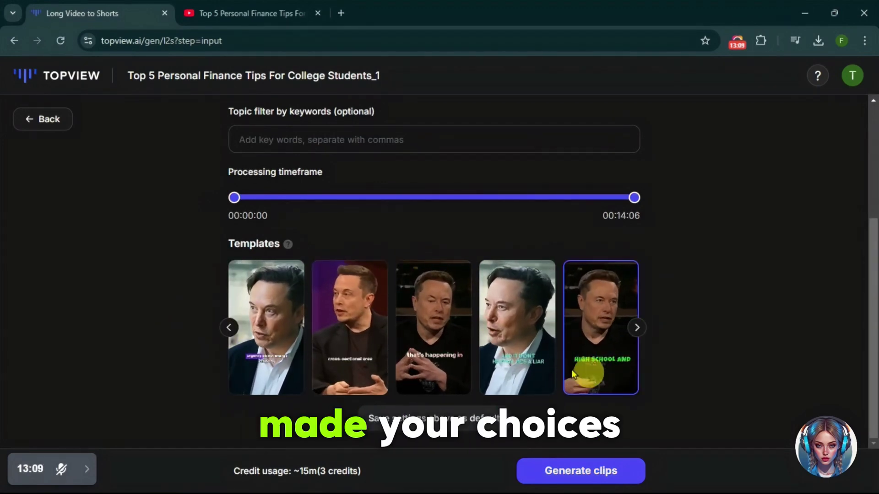
pyautogui.click(581, 471)
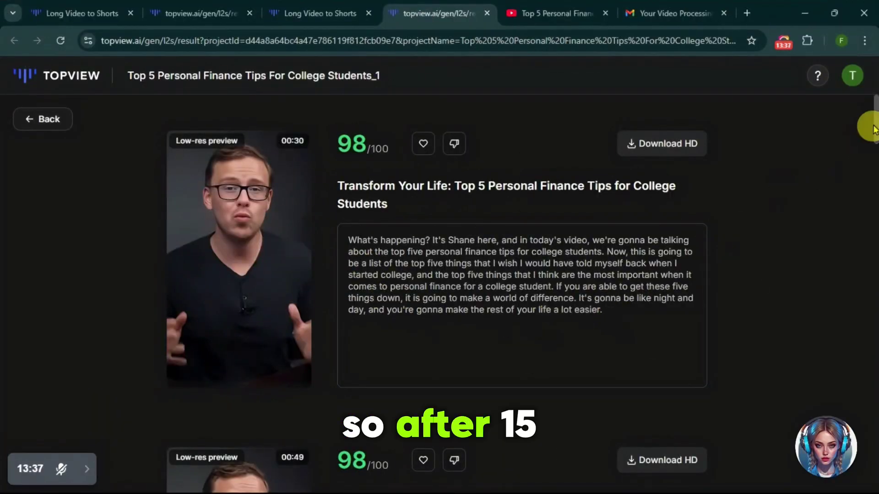
pyautogui.scroll(-5, 871, 128)
pyautogui.scroll(-5, 872, 129)
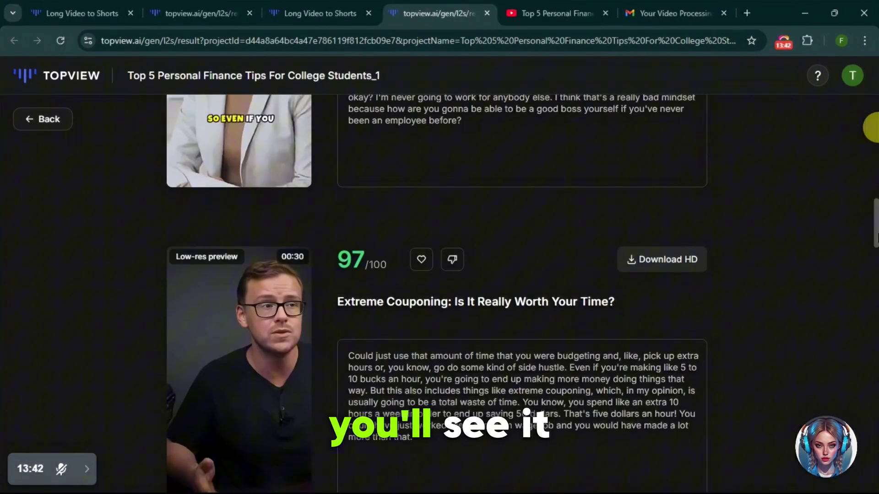
pyautogui.scroll(-3, 871, 128)
pyautogui.scroll(-5, 870, 127)
pyautogui.scroll(-4, 847, 323)
pyautogui.scroll(-4, 869, 363)
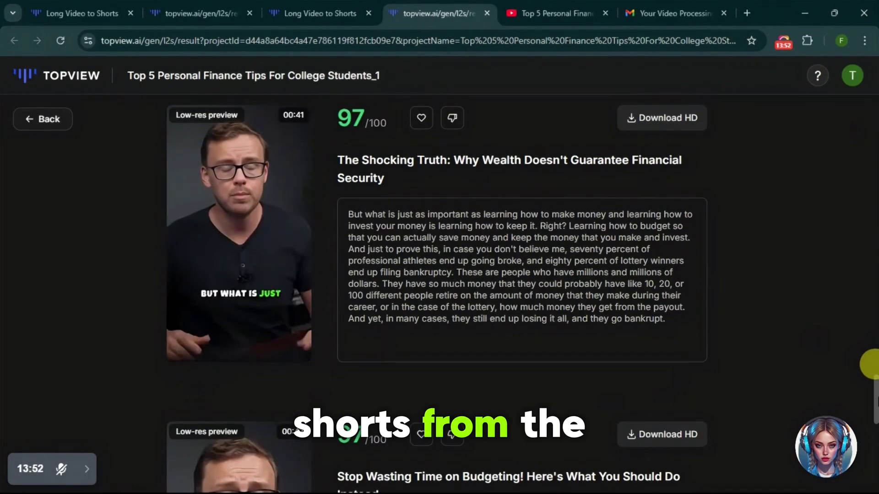
pyautogui.scroll(-3, 869, 363)
pyautogui.scroll(1, 869, 364)
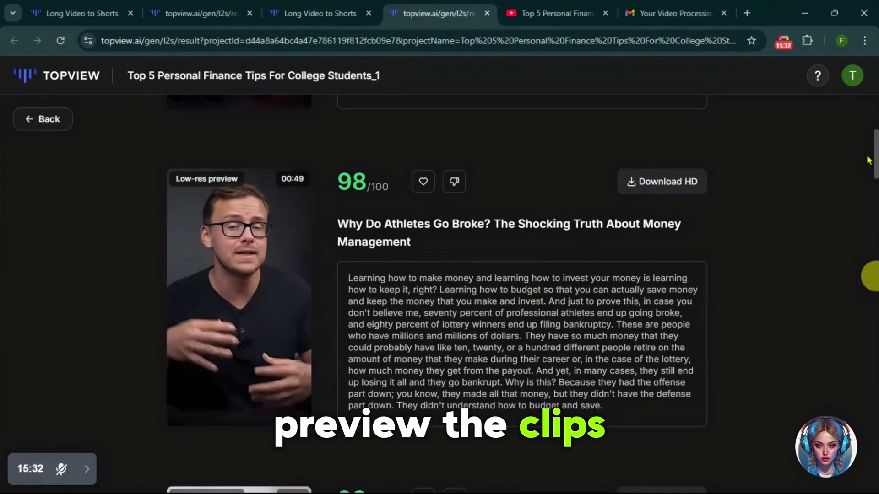
pyautogui.scroll(-1, 865, 164)
pyautogui.scroll(1, 865, 170)
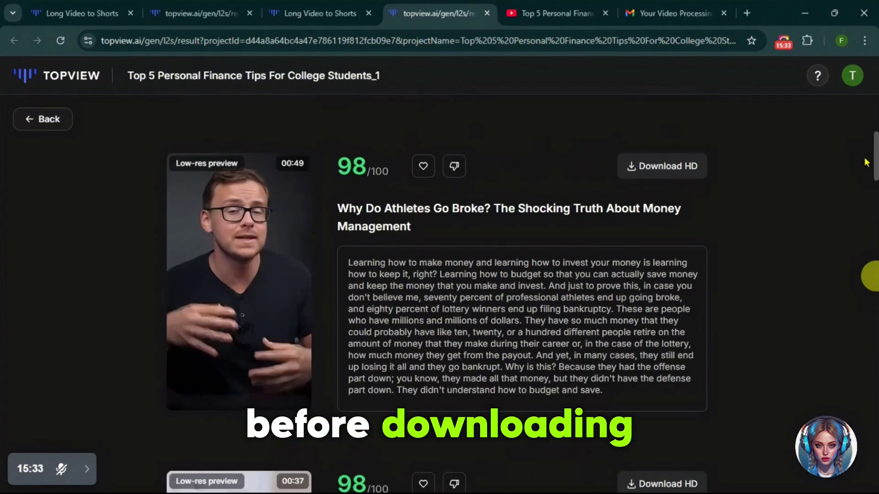
# - Preview and pause the athletes clip, then pause and minimize the downloaded clip's player
pyautogui.click(186, 389)
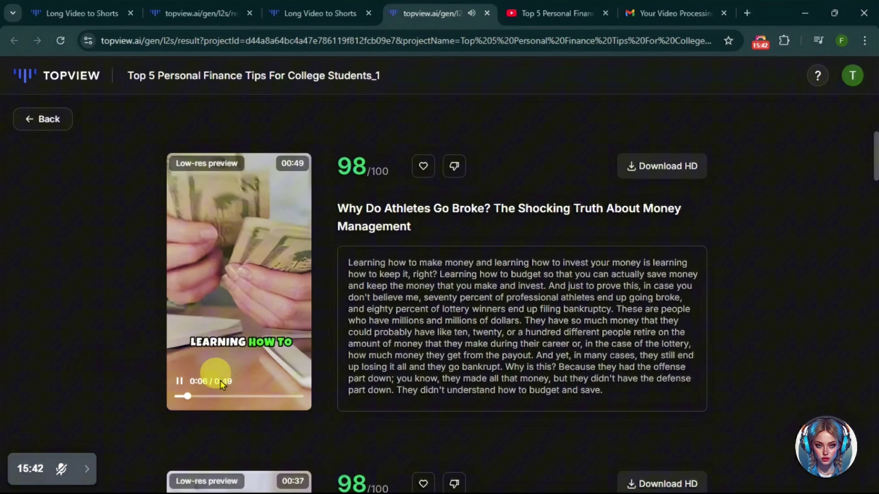
pyautogui.click(180, 381)
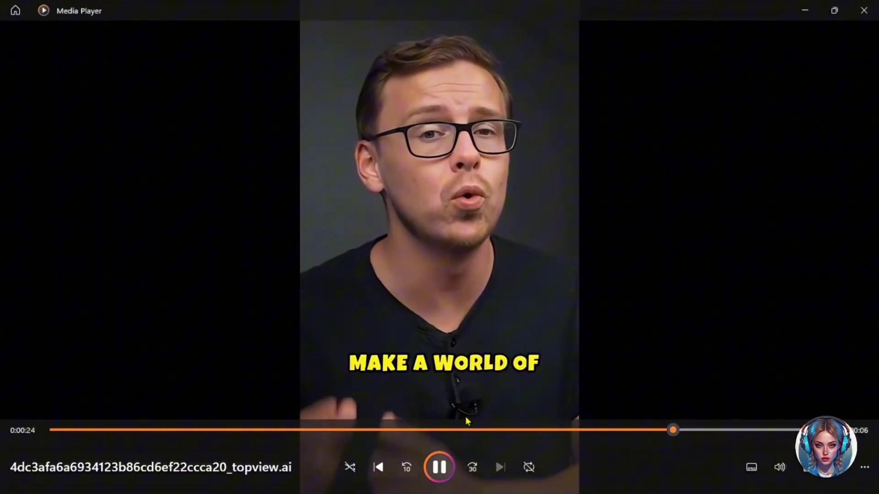
pyautogui.click(447, 468)
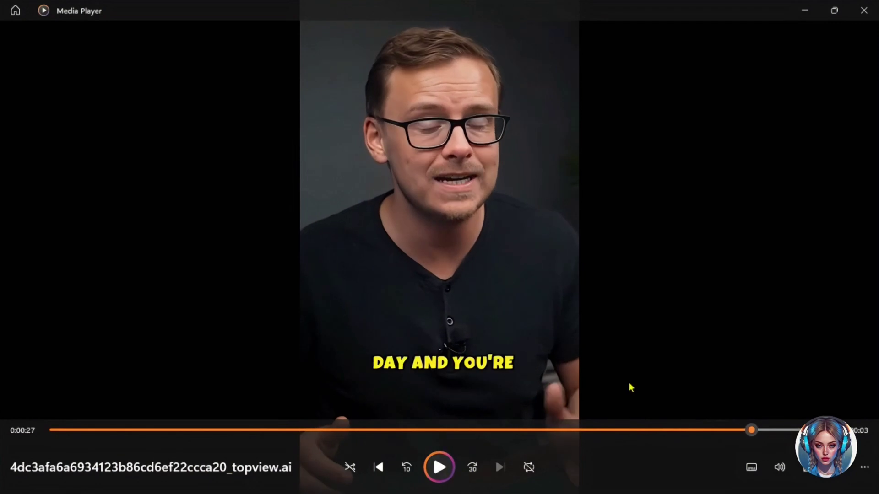
pyautogui.click(803, 11)
pyautogui.scroll(-5, 852, 137)
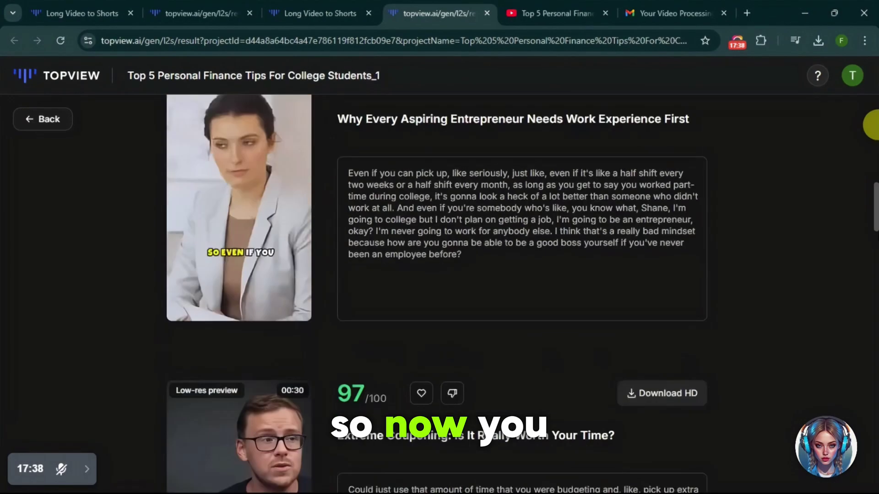
pyautogui.scroll(-5, 871, 123)
pyautogui.scroll(-5, 871, 124)
pyautogui.scroll(-5, 871, 124)
pyautogui.scroll(-3, 870, 123)
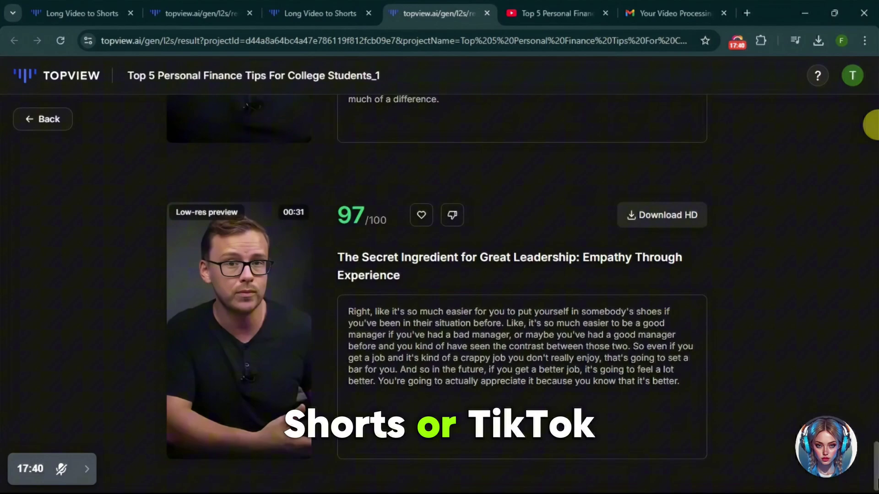
pyautogui.scroll(1, 871, 124)
pyautogui.scroll(-1, 873, 467)
pyautogui.scroll(1, 874, 467)
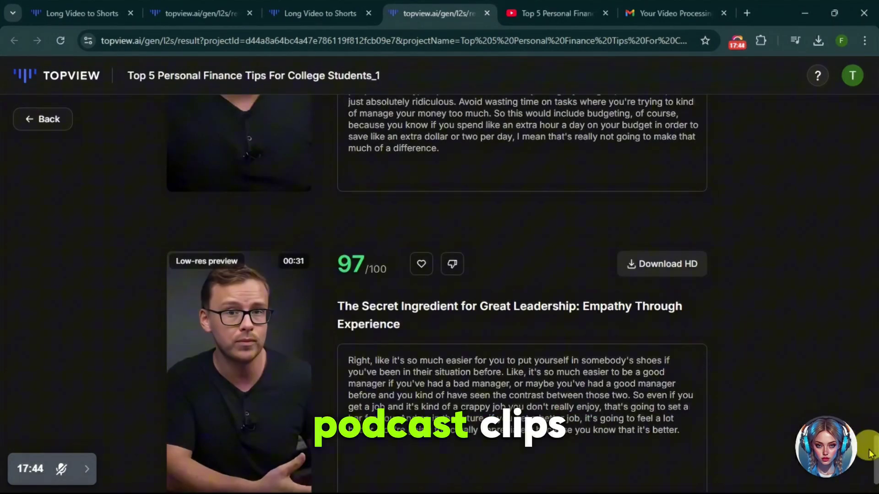
pyautogui.scroll(10, 870, 439)
pyautogui.scroll(10, 871, 459)
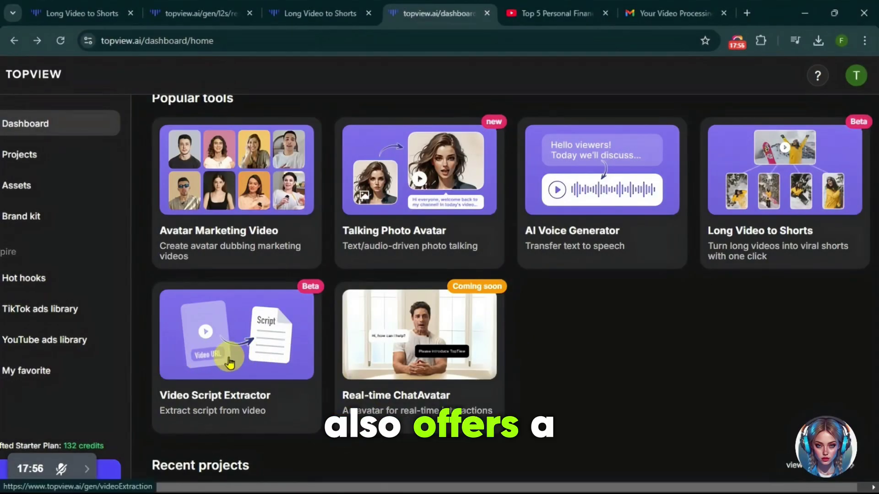
# - Extract the finance video's script from its pasted YouTube link and copy the transcript
pyautogui.click(229, 364)
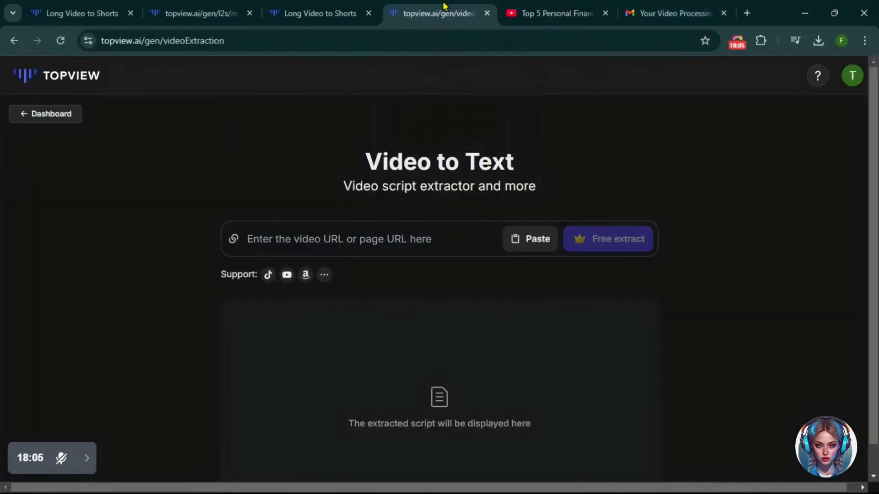
pyautogui.rightClick(323, 238)
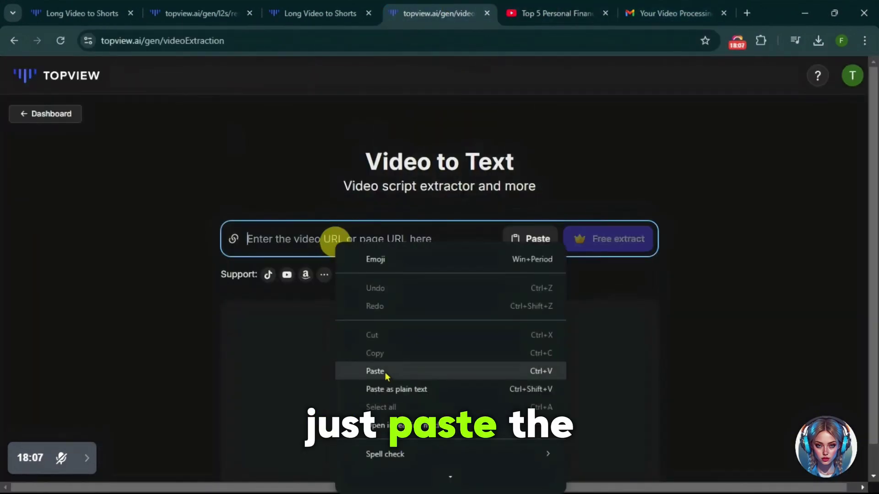
pyautogui.click(382, 369)
pyautogui.click(610, 239)
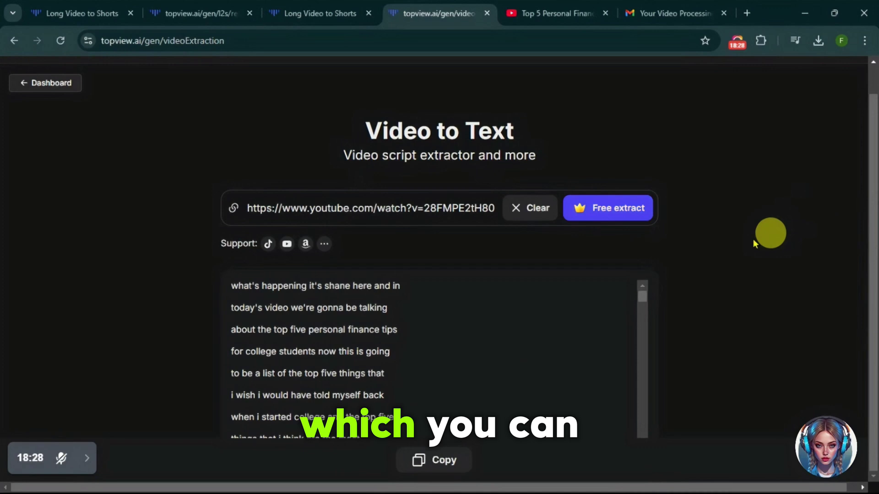
pyautogui.scroll(-5, 648, 321)
pyautogui.moveTo(649, 322); pyautogui.dragTo(643, 417)
pyautogui.click(441, 463)
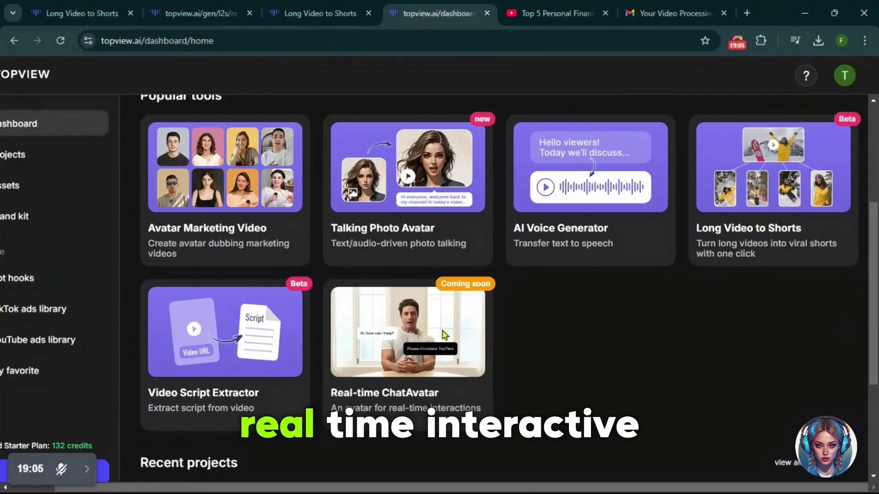
# - Open the Real-time ChatAvatar card from the dashboard
pyautogui.click(442, 335)
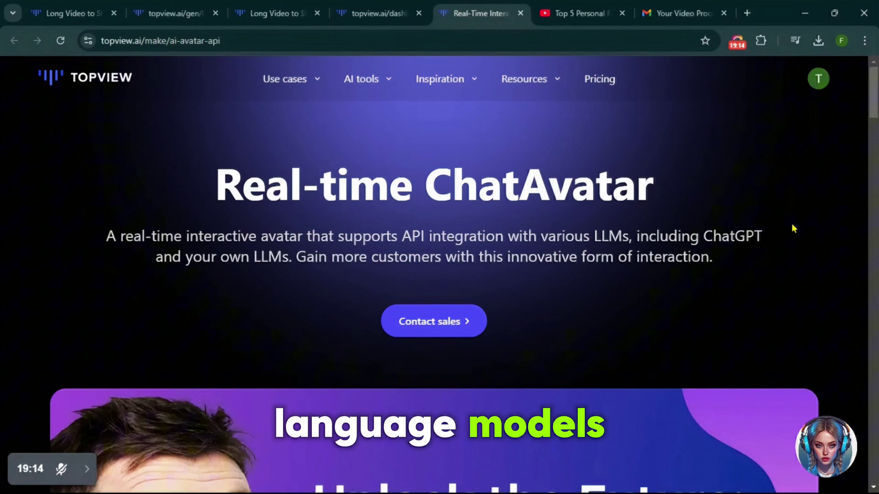
pyautogui.scroll(-2, 440, 275)
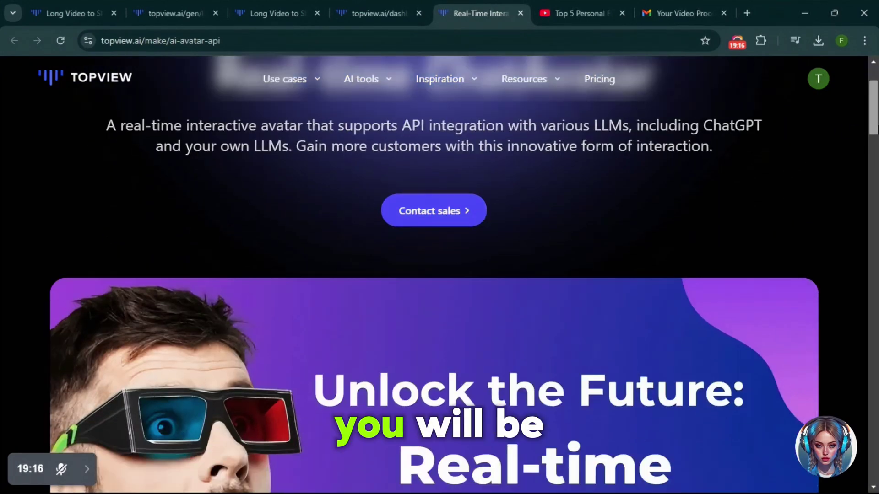
pyautogui.scroll(-2, 440, 275)
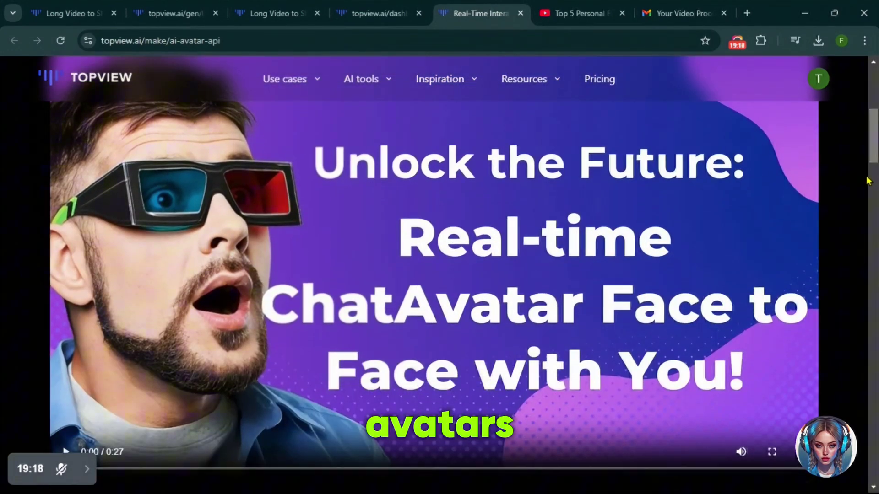
pyautogui.scroll(-1, 866, 148)
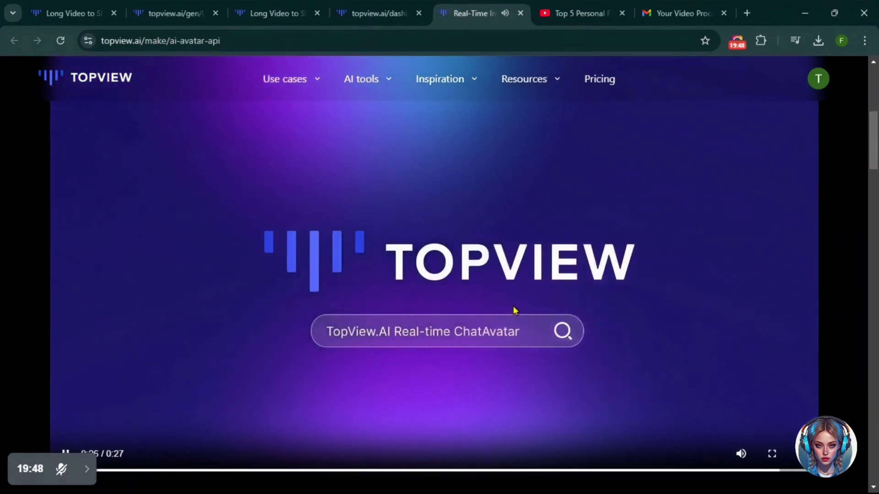
pyautogui.scroll(4, 439, 275)
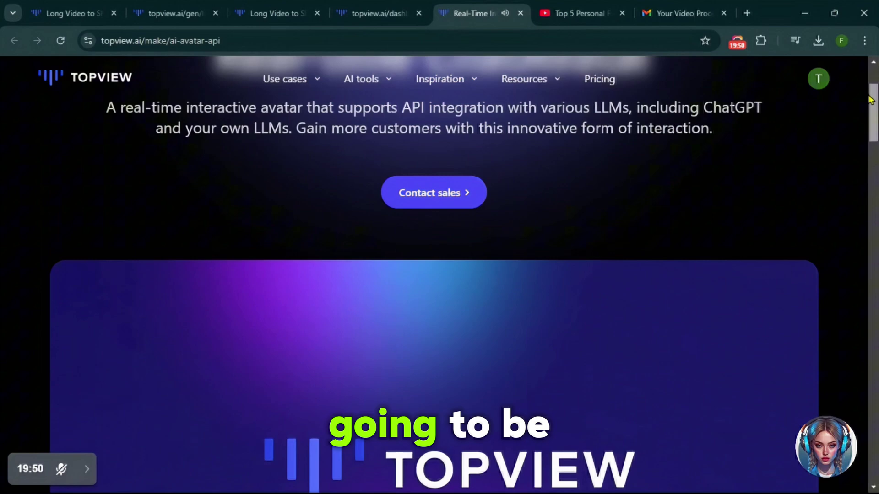
pyautogui.scroll(-8, 440, 274)
pyautogui.scroll(-2, 439, 274)
pyautogui.scroll(-1, 876, 187)
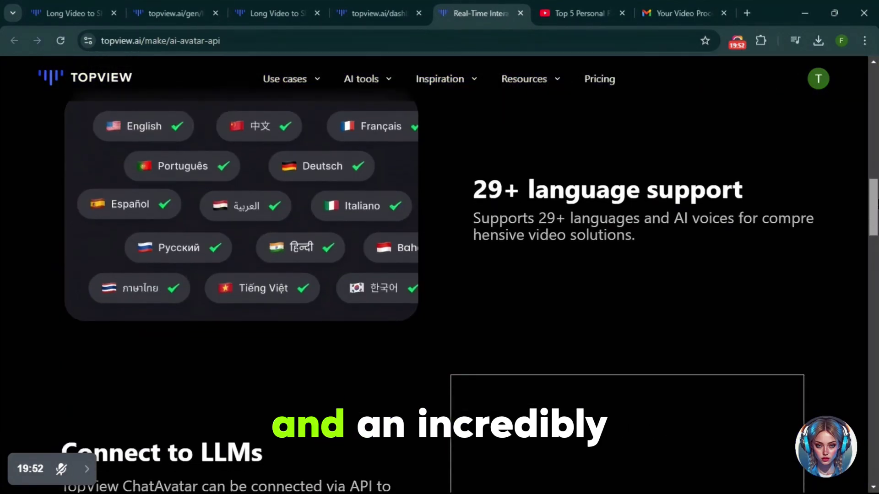
pyautogui.scroll(1, 876, 186)
pyautogui.scroll(1, 876, 188)
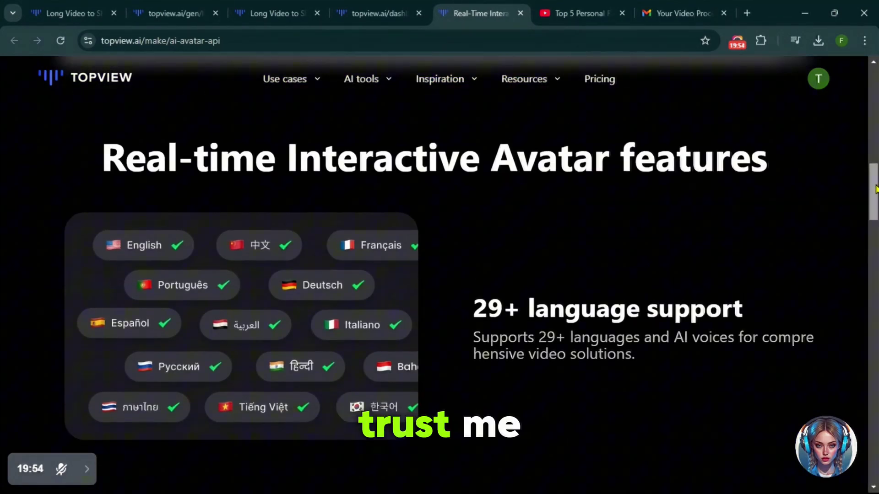
pyautogui.scroll(-1, 876, 188)
pyautogui.scroll(-3, 876, 188)
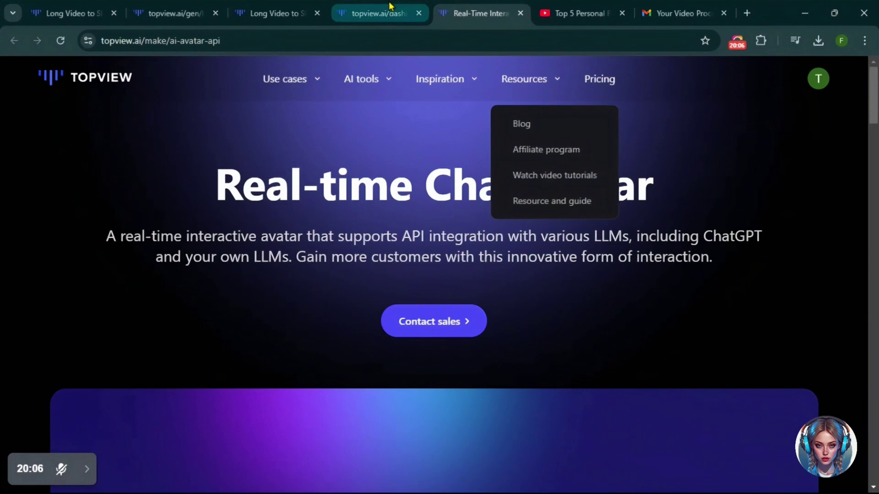
# - Switch back to the topview.ai/dashboard tab
pyautogui.click(389, 7)
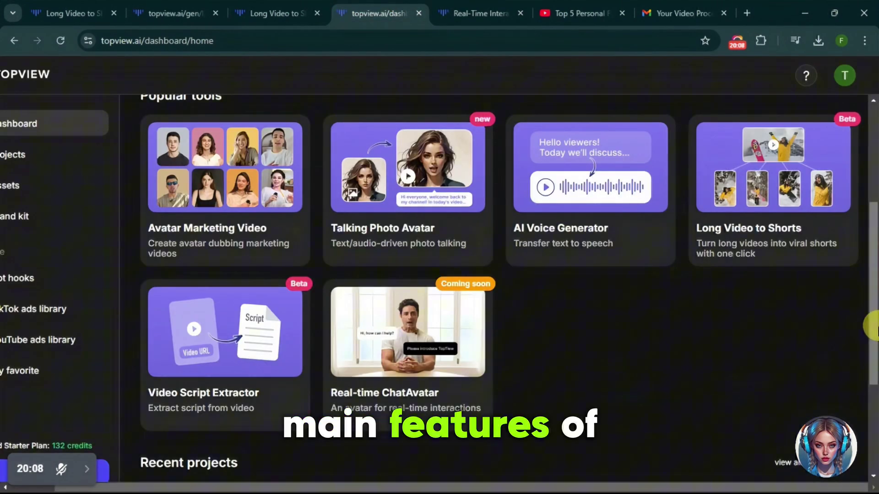
pyautogui.moveTo(816, 485); pyautogui.dragTo(740, 487)
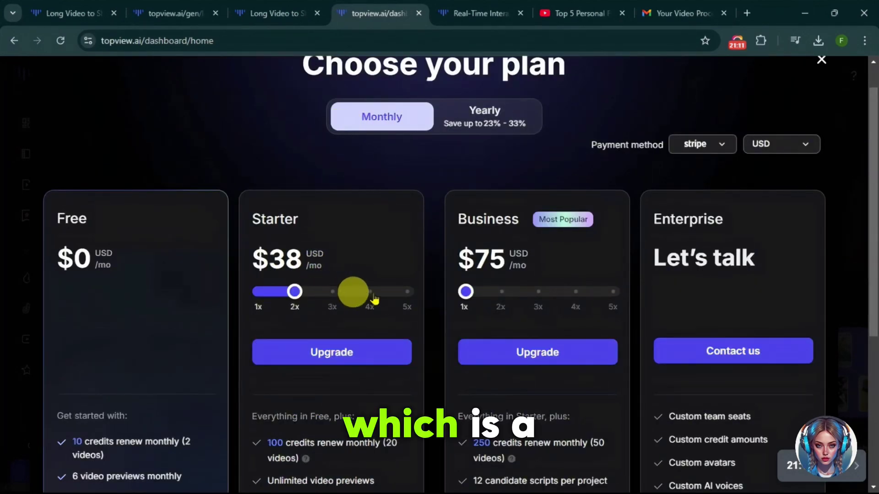
# - Set the Starter plan to 3x credits ($57/mo) and dismiss the payment method options
pyautogui.click(333, 242)
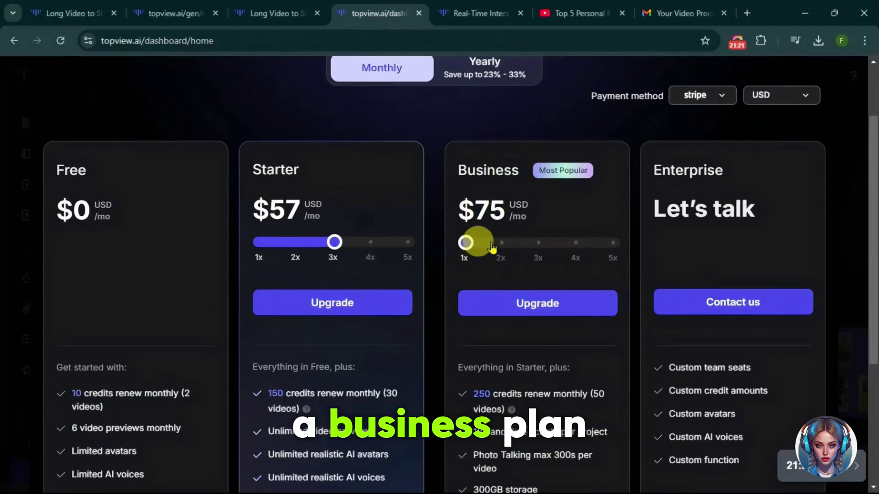
pyautogui.scroll(1, 872, 107)
pyautogui.scroll(1, 873, 107)
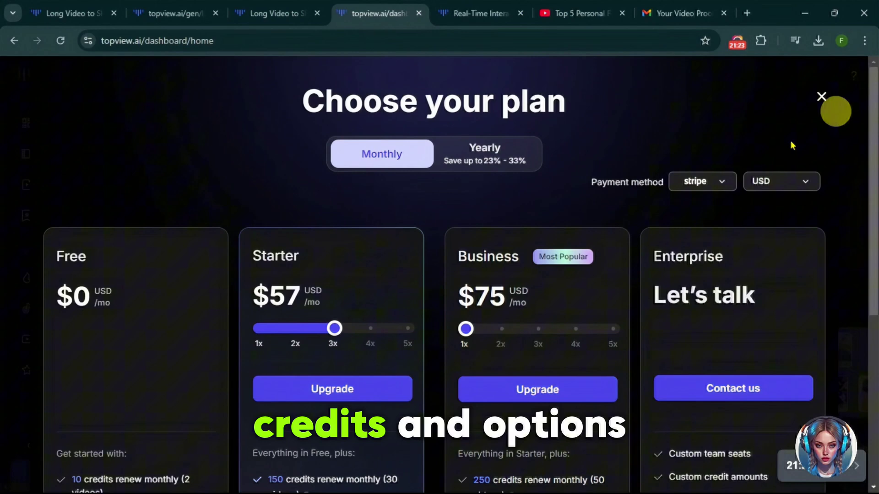
pyautogui.click(738, 131)
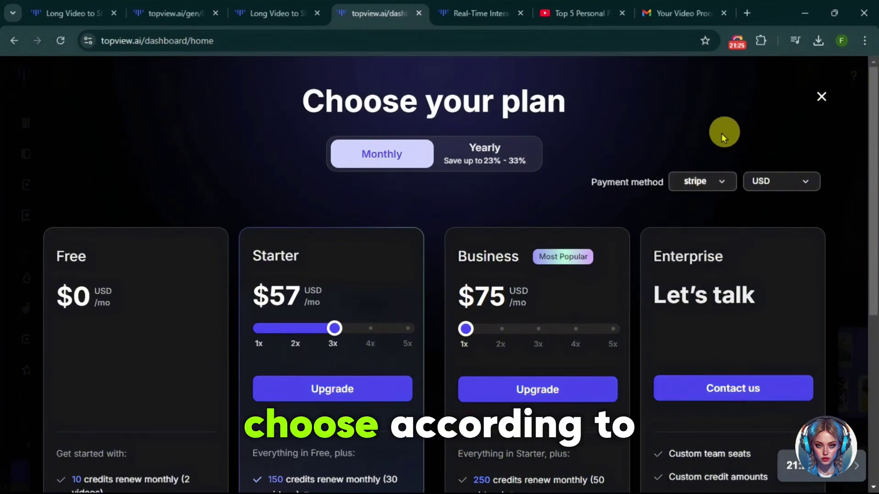